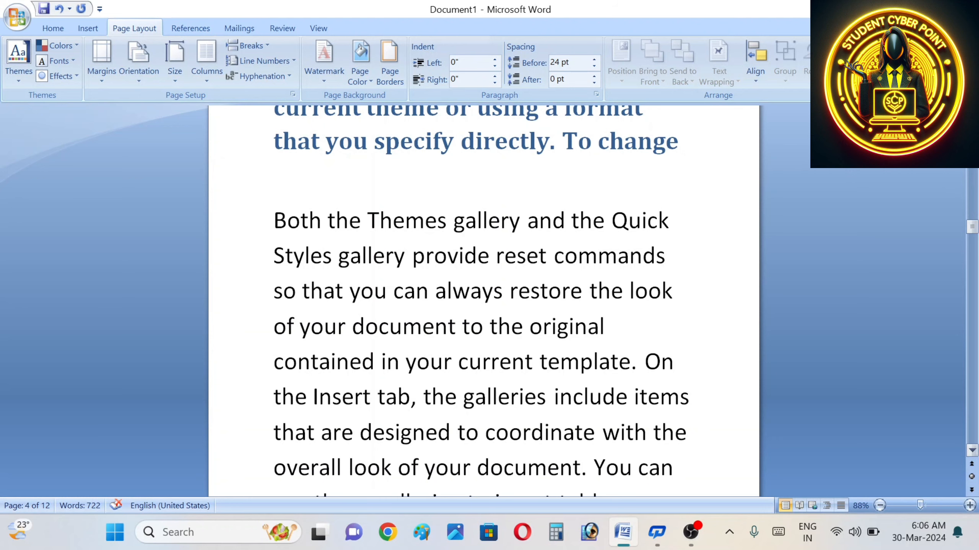
- Look through the document's pages to review the existing blue headings and the plain body text
scroll(481, 300, "up", 1)
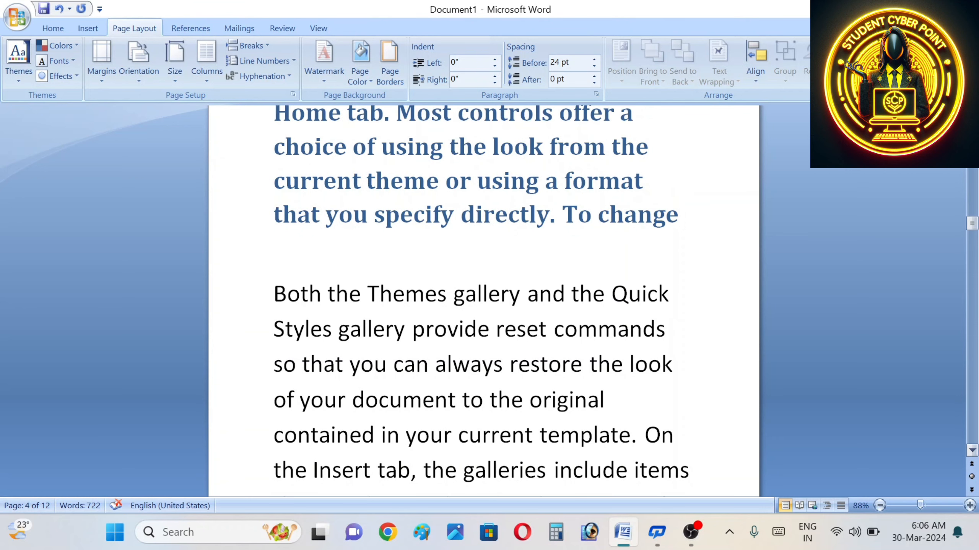
left_click(191, 28)
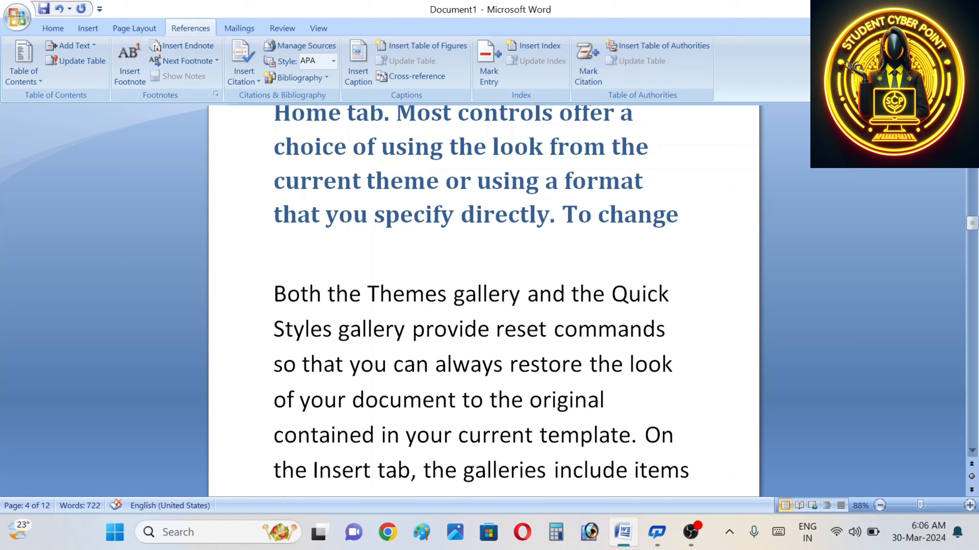
mouse_move(688, 111)
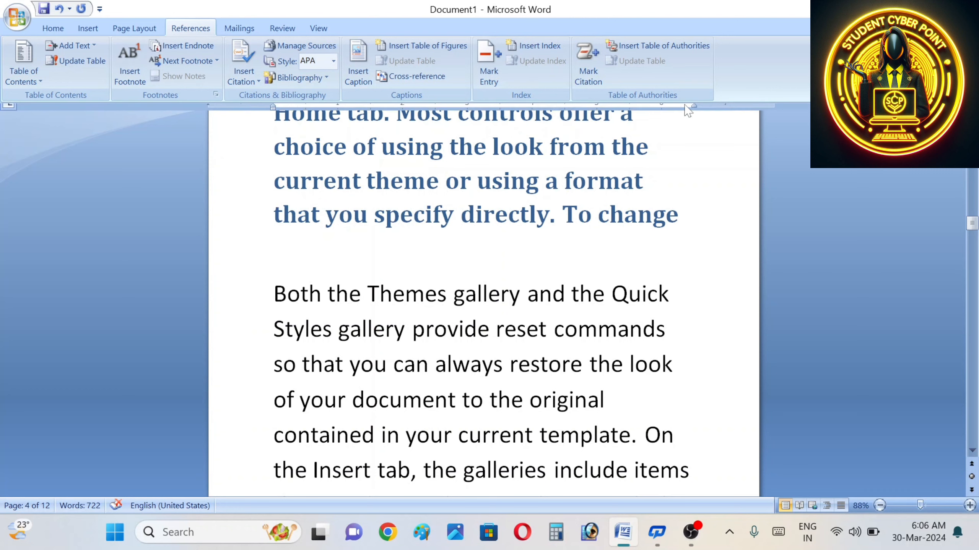
scroll(483, 301, "up", 20)
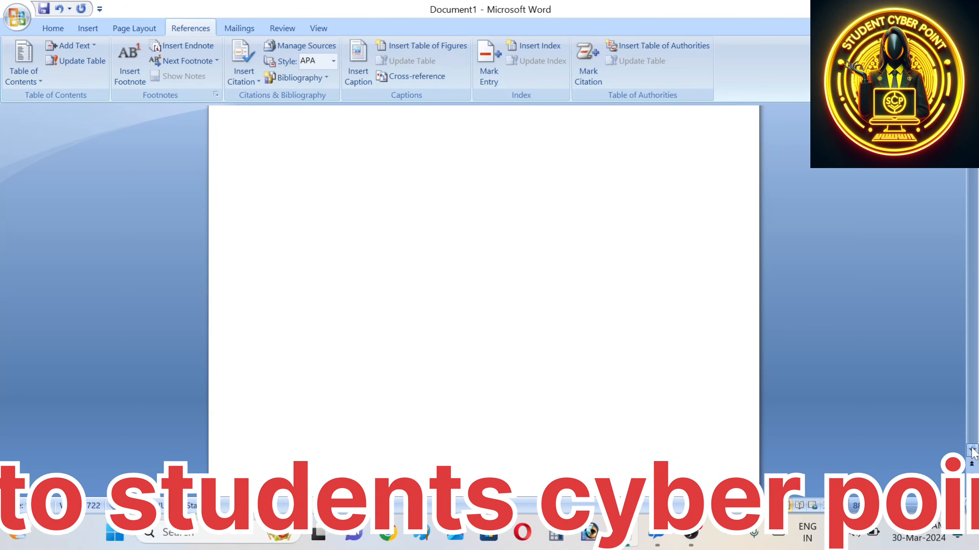
left_click(972, 490)
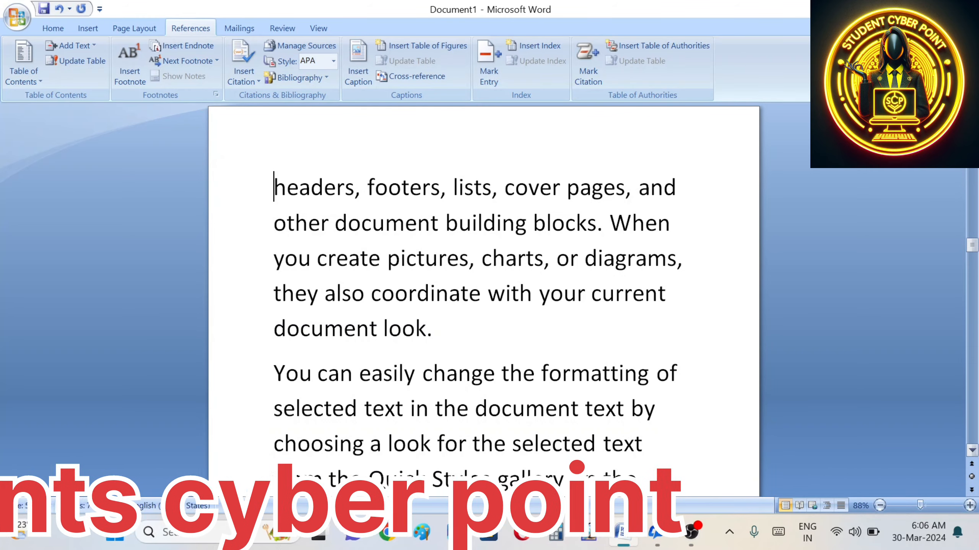
scroll(484, 270, "up", 5)
scroll(483, 301, "up", 10)
scroll(483, 301, "up", 5)
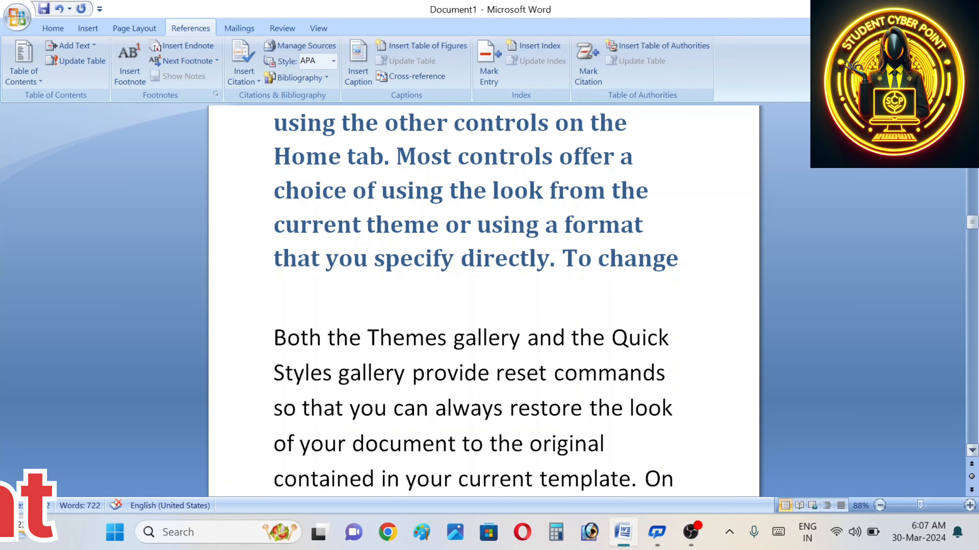
scroll(484, 301, "up", 12)
scroll(483, 301, "up", 20)
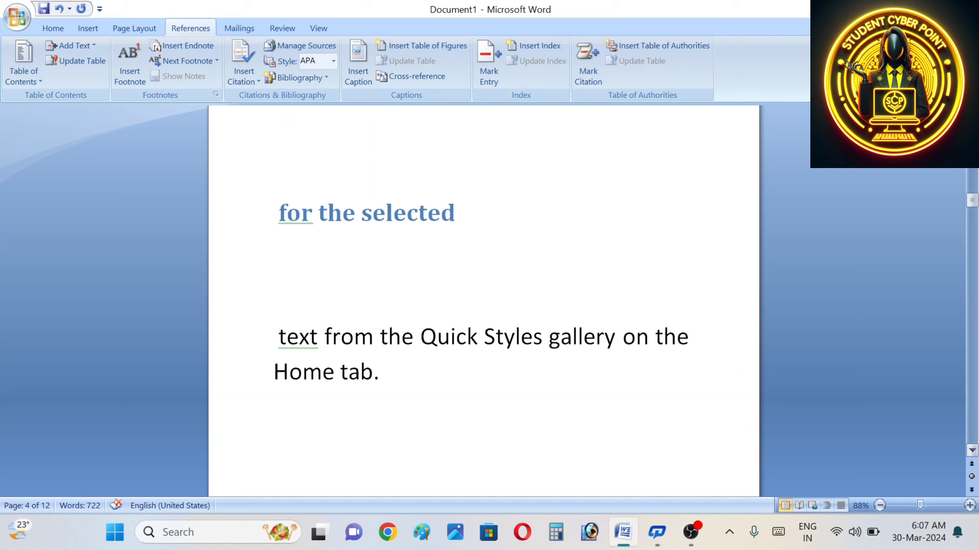
scroll(483, 301, "up", 3)
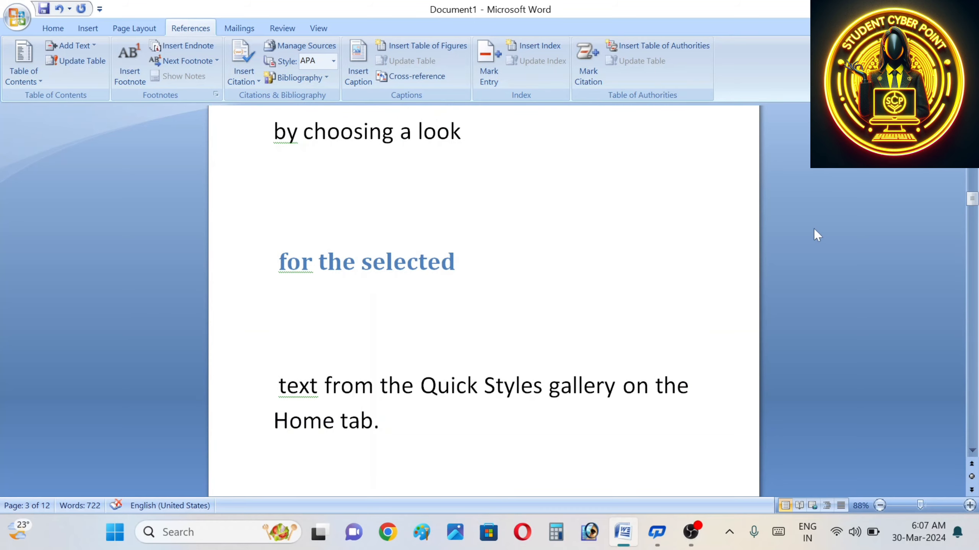
scroll(484, 301, "up", 10)
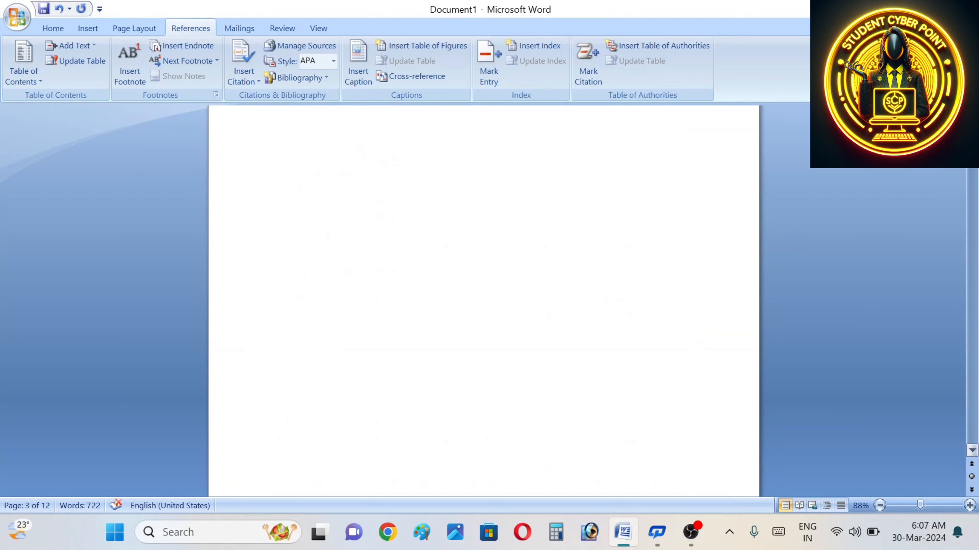
left_click(972, 451)
left_click(977, 424)
left_click(978, 424)
left_click(977, 424)
left_click(977, 425)
left_click(977, 425)
left_click(977, 424)
left_click(977, 424)
left_click(977, 425)
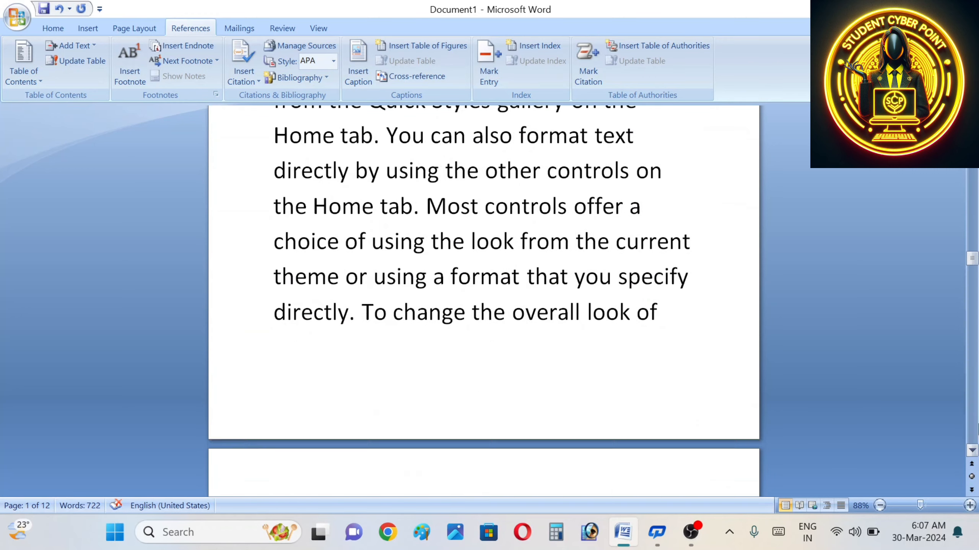
left_click(977, 424)
left_click(977, 425)
left_click(978, 425)
left_click(975, 449)
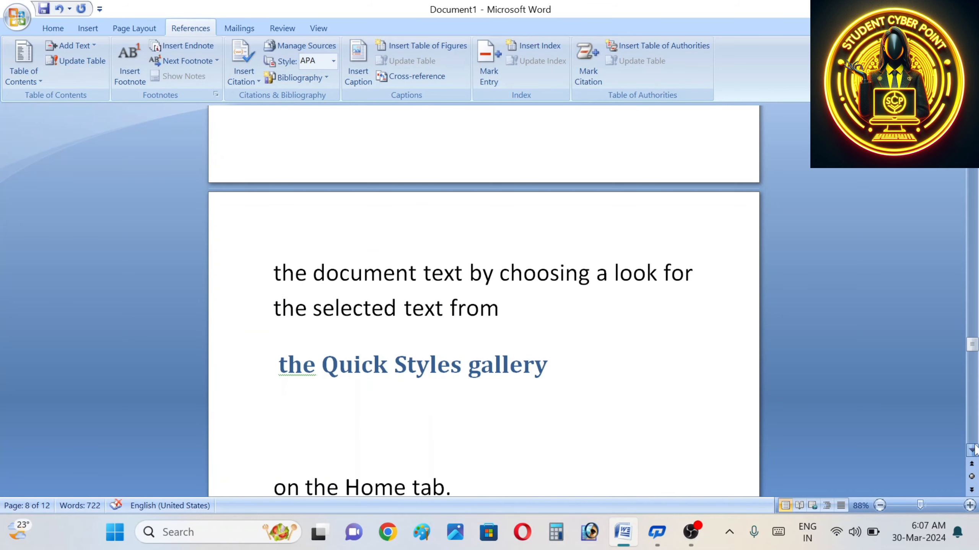
- Mark the line "in the Quick" on page 10 as a Level 1 table of contents entry
left_click_drag(974, 449, 974, 448)
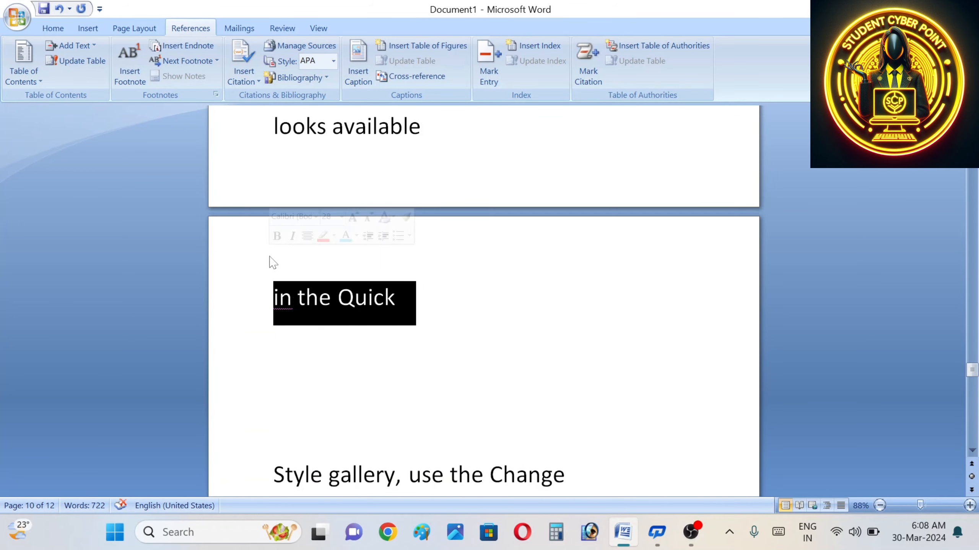
left_click(87, 47)
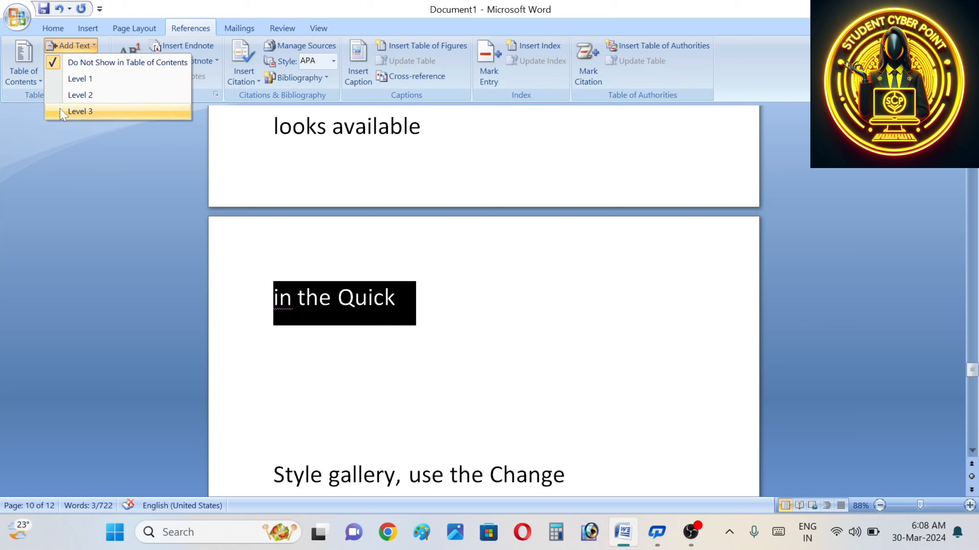
left_click(87, 79)
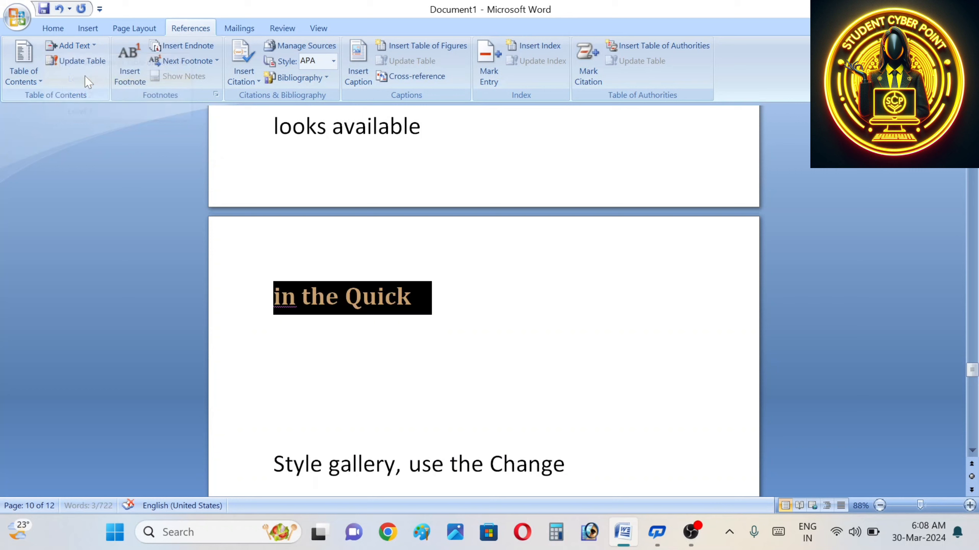
left_click(88, 46)
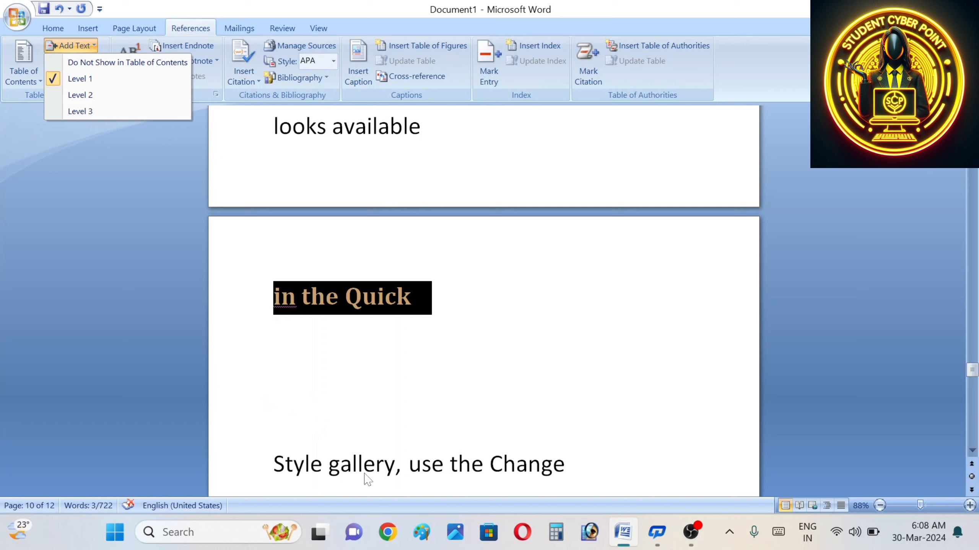
key("Escape")
- Mark the line "Style gallery, use the Change" as a Level 2 table of contents entry
left_click_drag(401, 464, 279, 424)
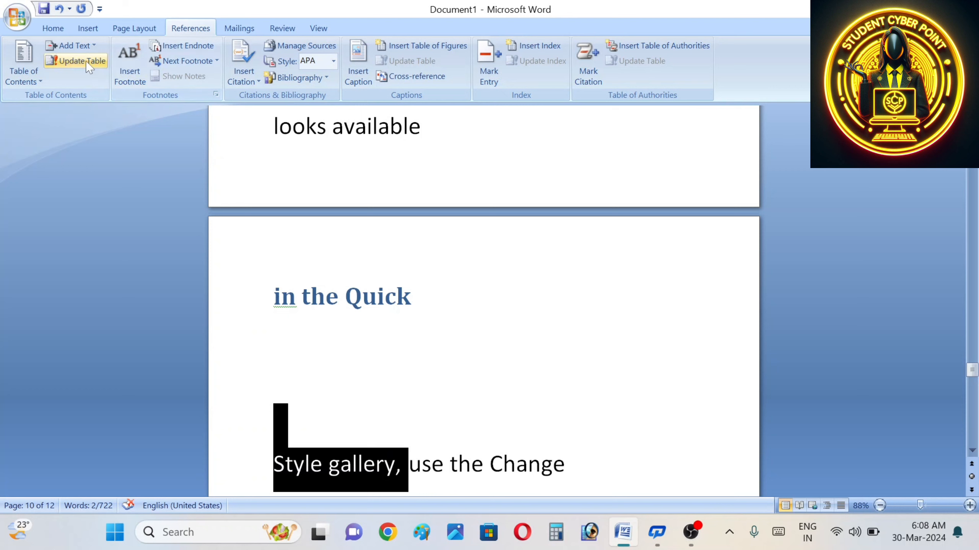
left_click(75, 46)
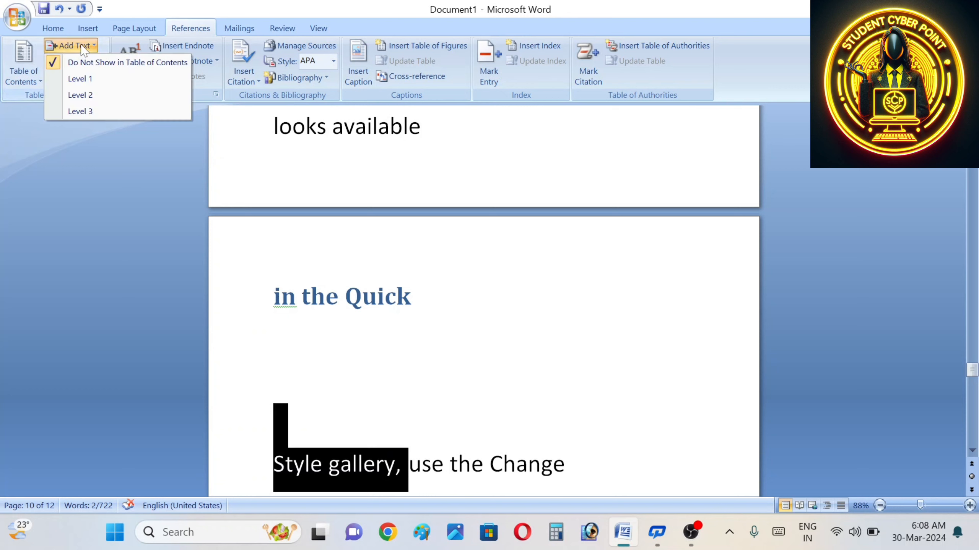
left_click(87, 96)
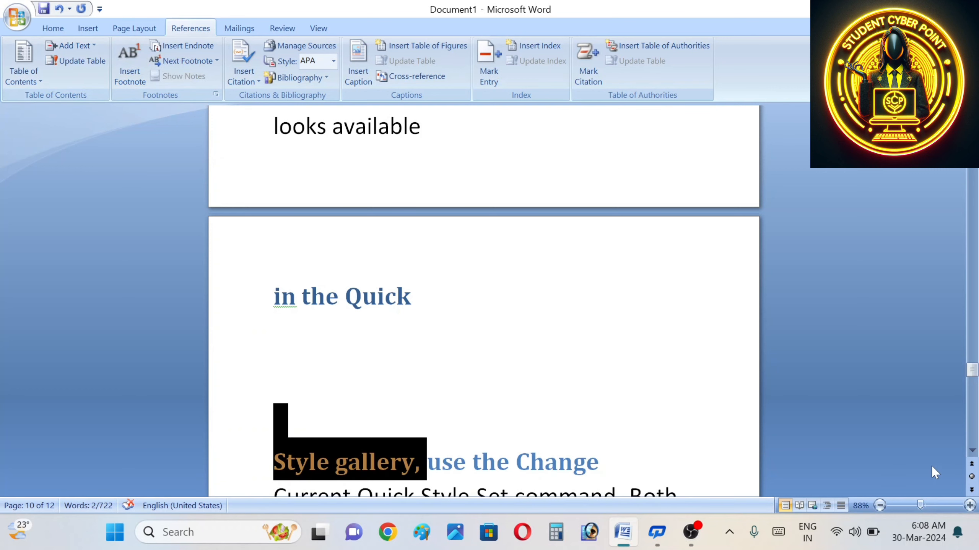
- Split the paragraph below the "Style gallery, use the Change" heading so that "Style Set command. Both" starts a new paragraph
left_click(971, 450)
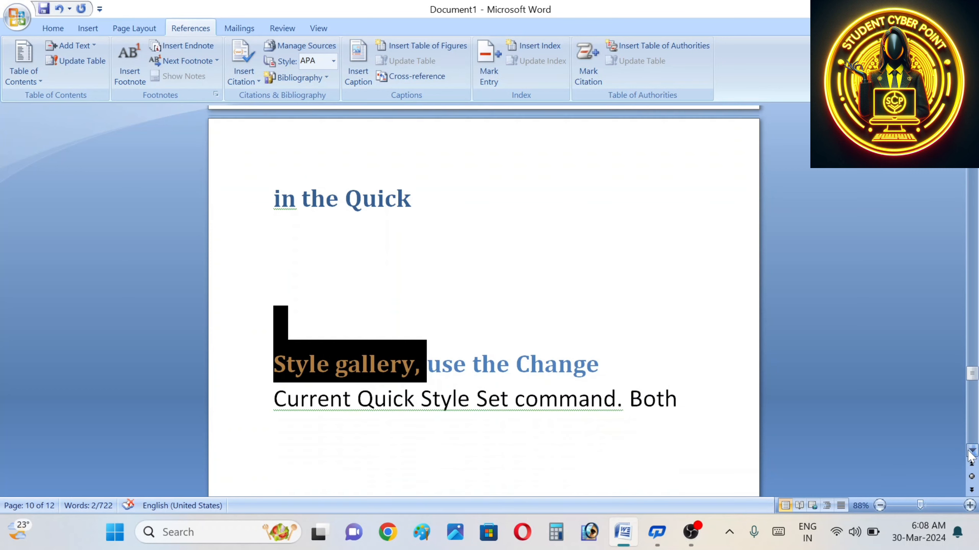
left_click(971, 450)
left_click(421, 387)
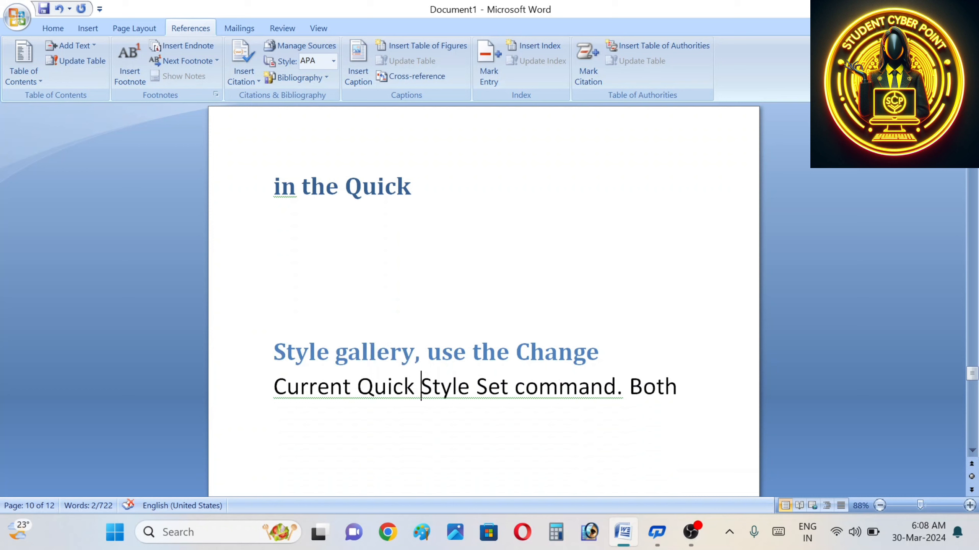
key("Return")
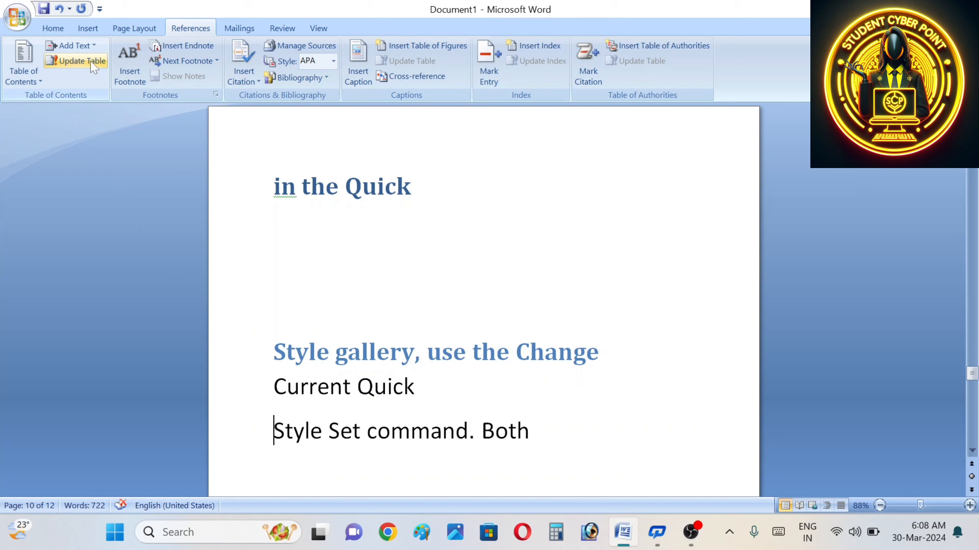
left_click(72, 45)
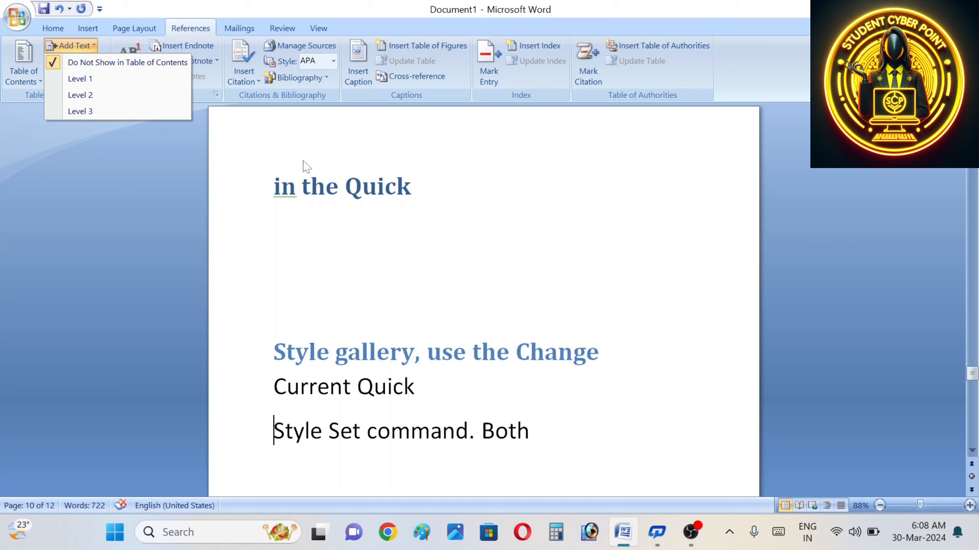
left_click(53, 28)
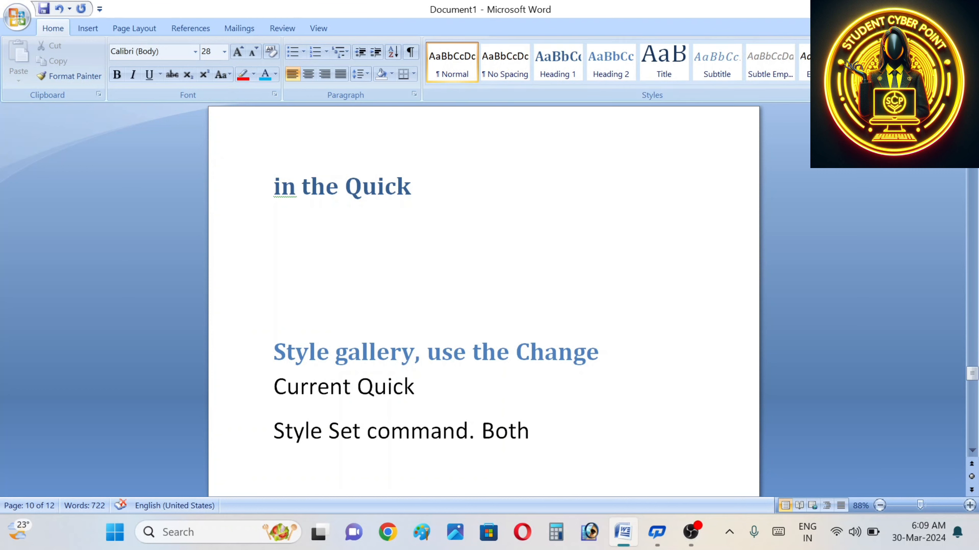
- Insert the built-in Automatic Table 2 table of contents above the "On the Insert tab" heading on page 2
left_click(176, 26)
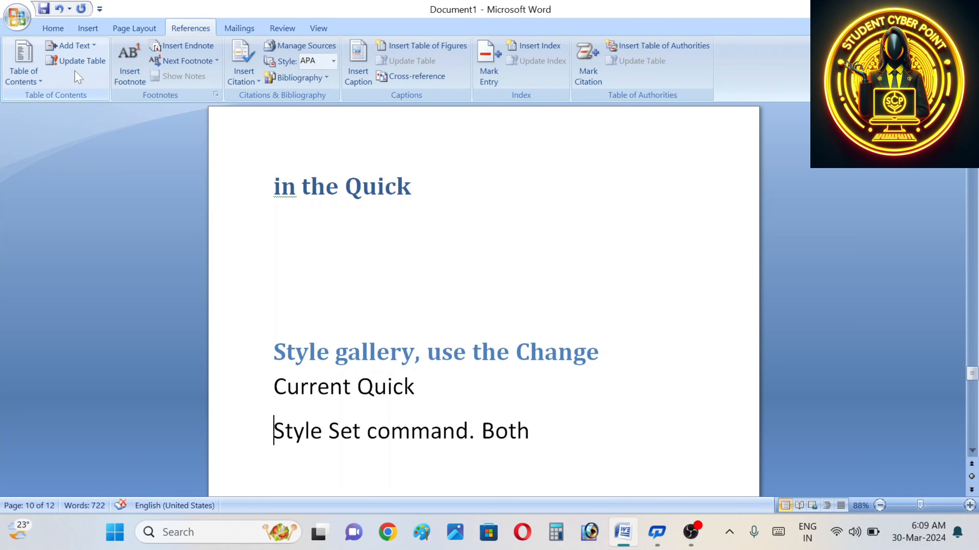
left_click(21, 83)
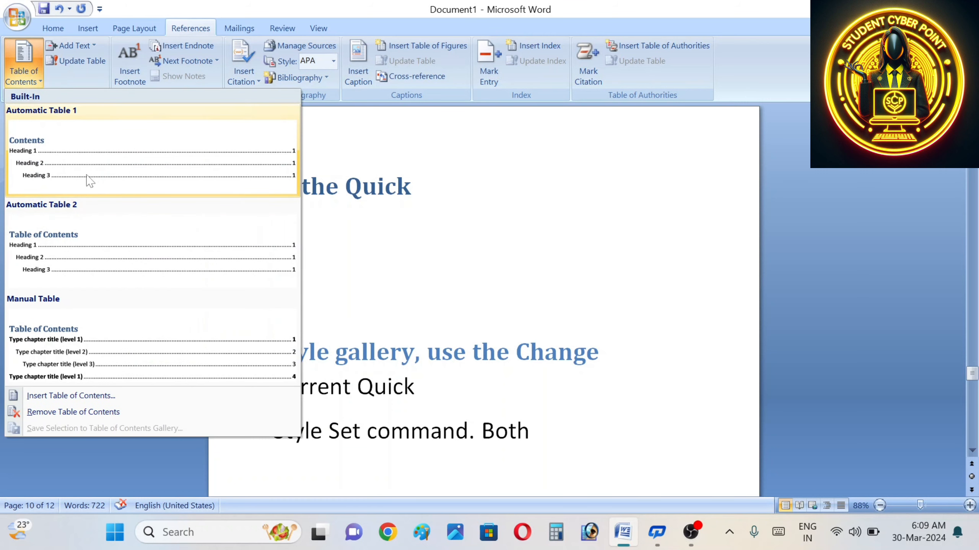
left_click(109, 251)
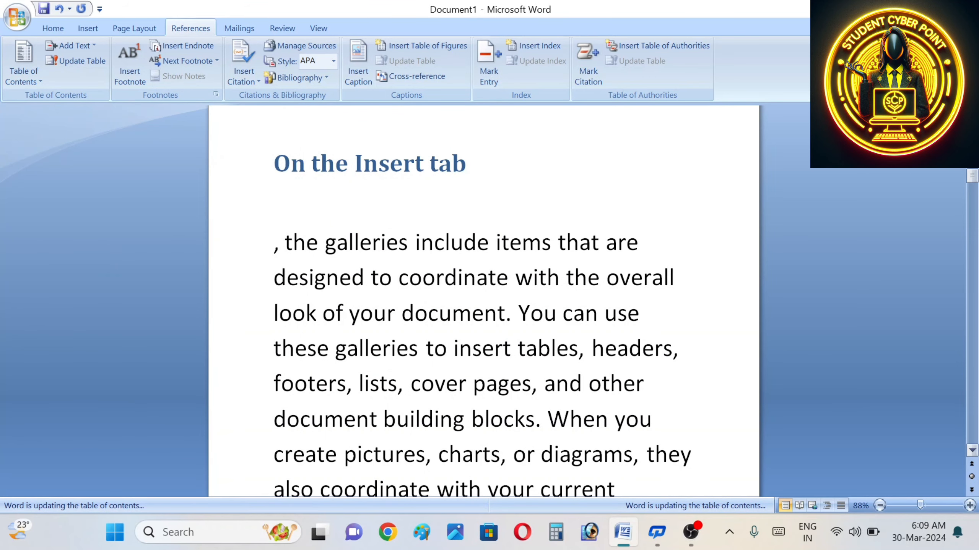
scroll(483, 301, "up", 5)
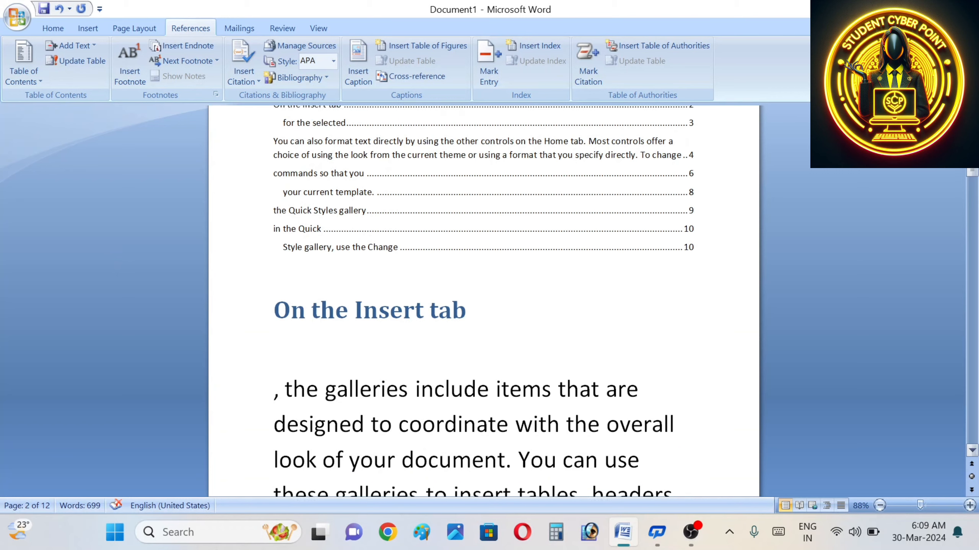
scroll(484, 301, "up", 1)
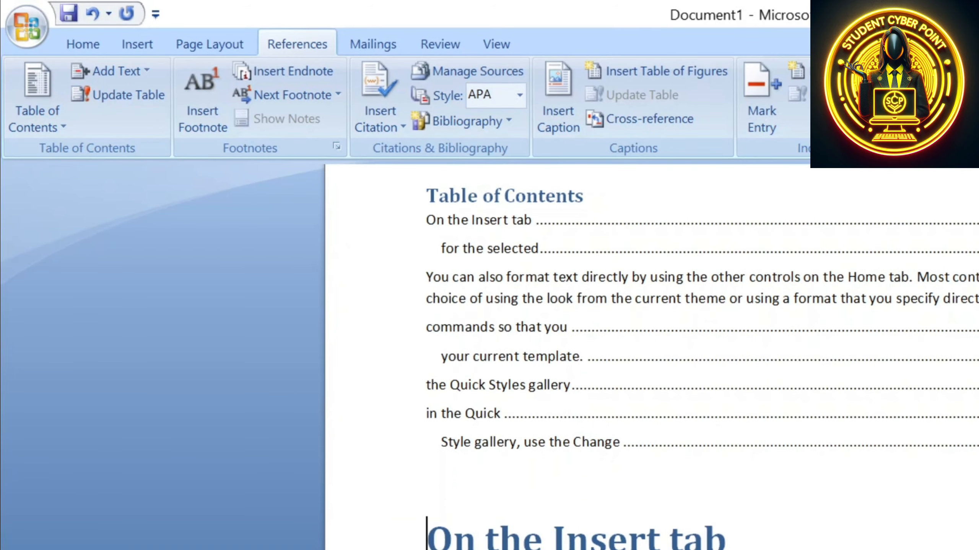
- Review the entries in the inserted table of contents and check the level assigned to the "On the Insert tab" heading
scroll(649, 355, "up", 4)
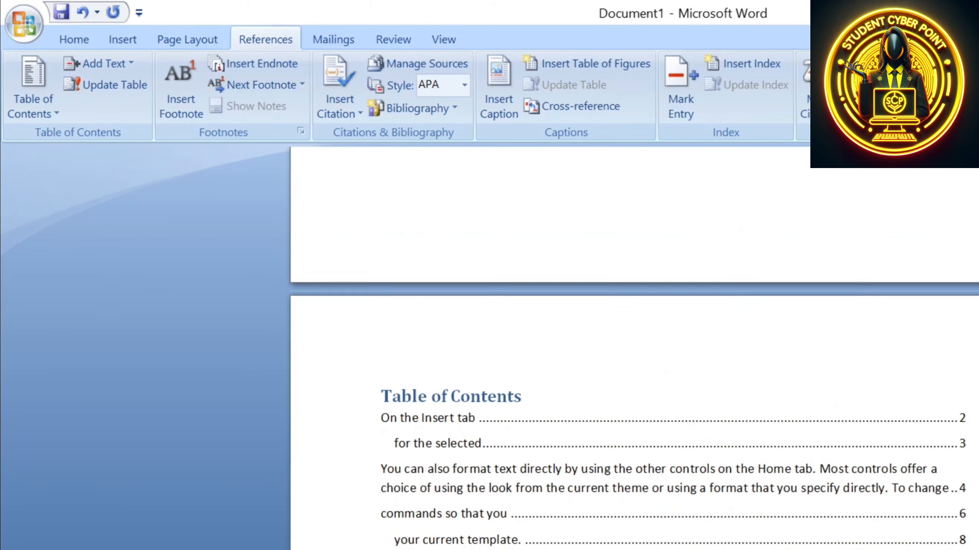
scroll(588, 384, "down", 3)
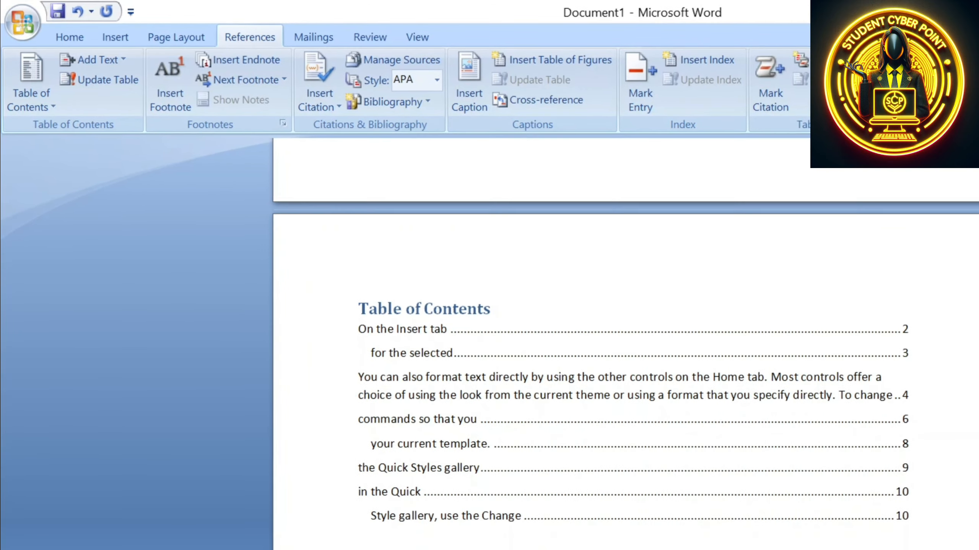
scroll(589, 347, "down", 3)
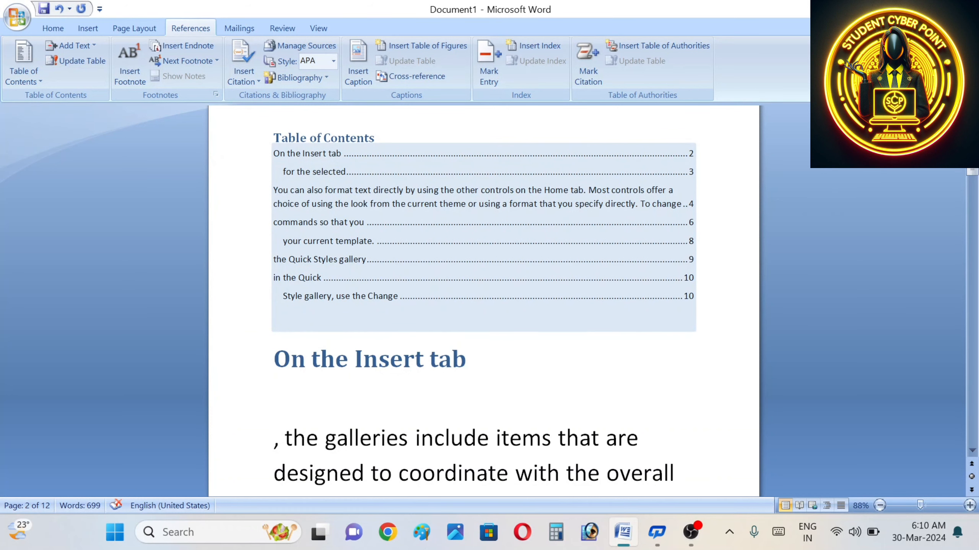
left_click(677, 394)
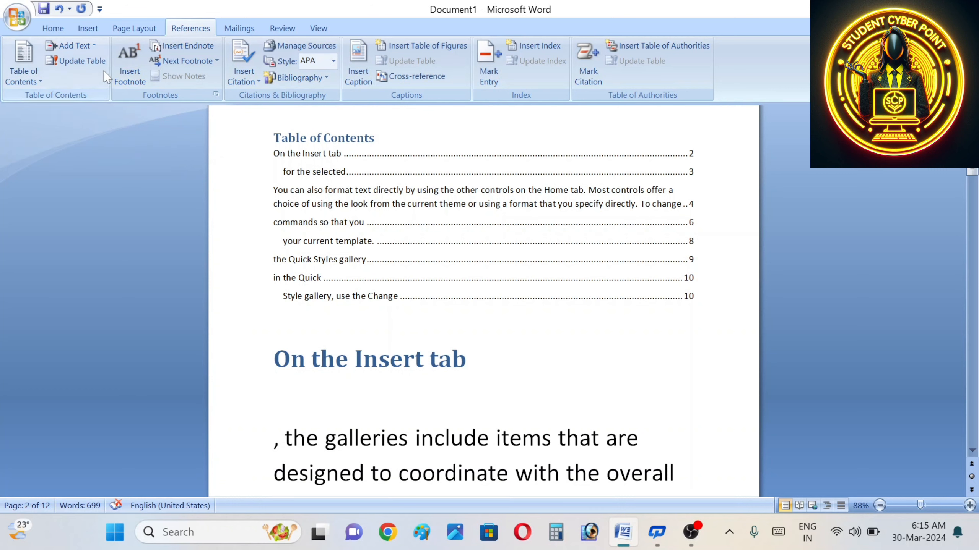
left_click(72, 49)
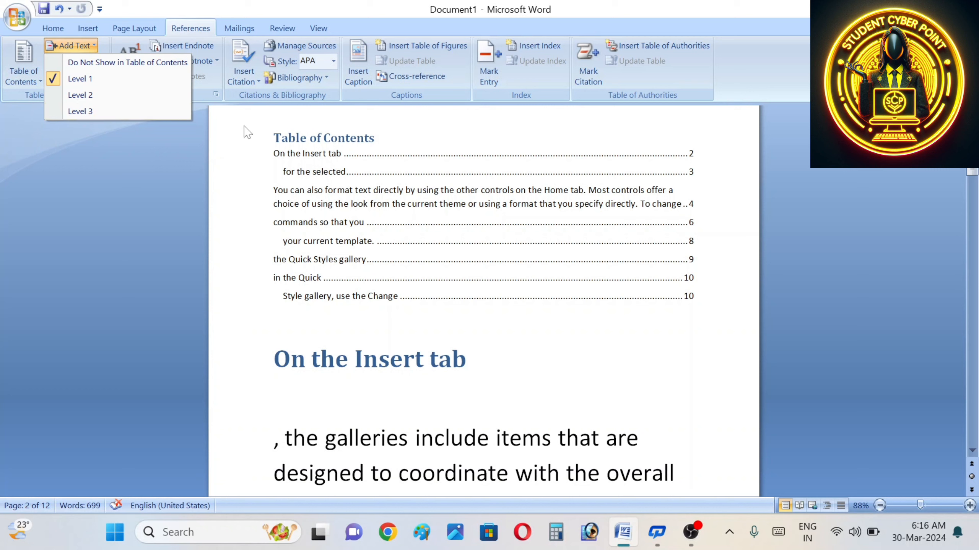
key("Escape")
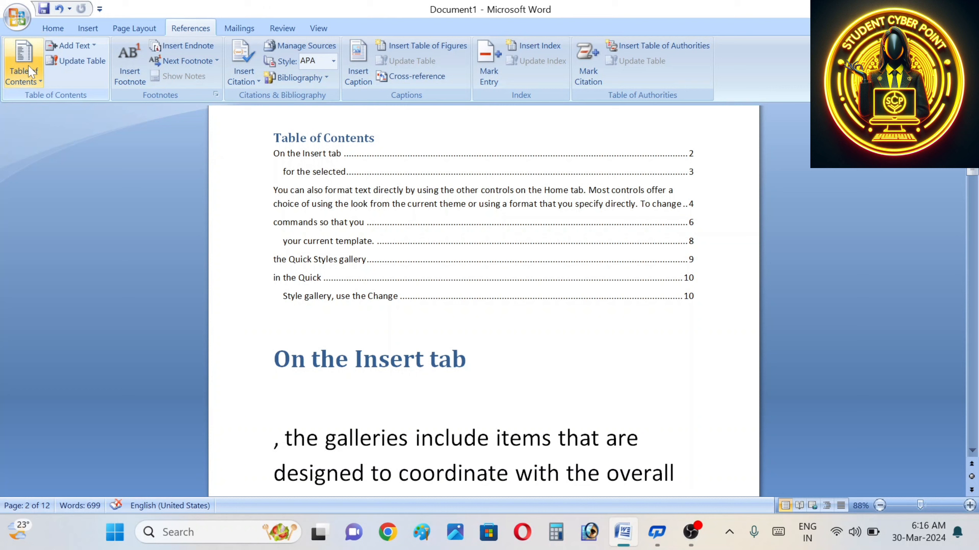
- Replace the table of contents on page 2 with the built-in Manual Table
left_click(31, 71)
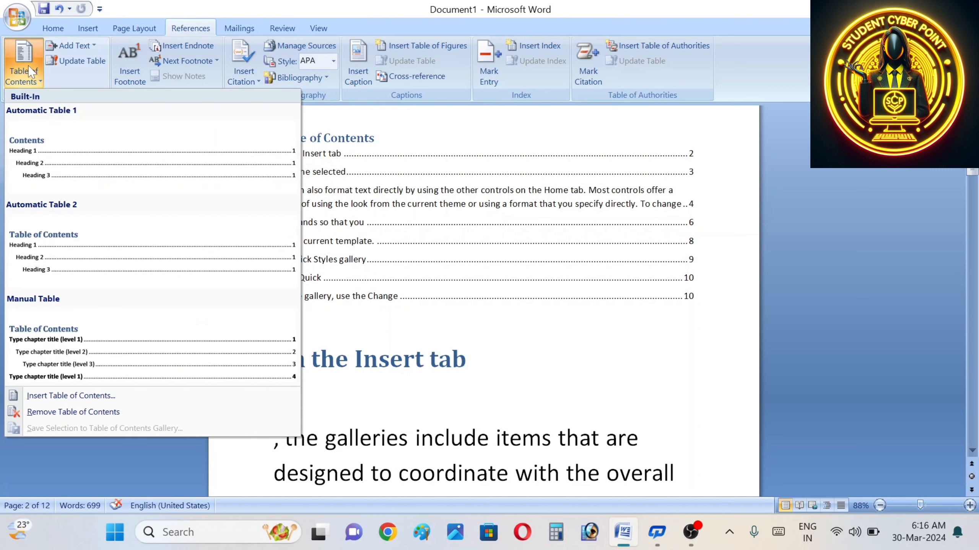
left_click(67, 350)
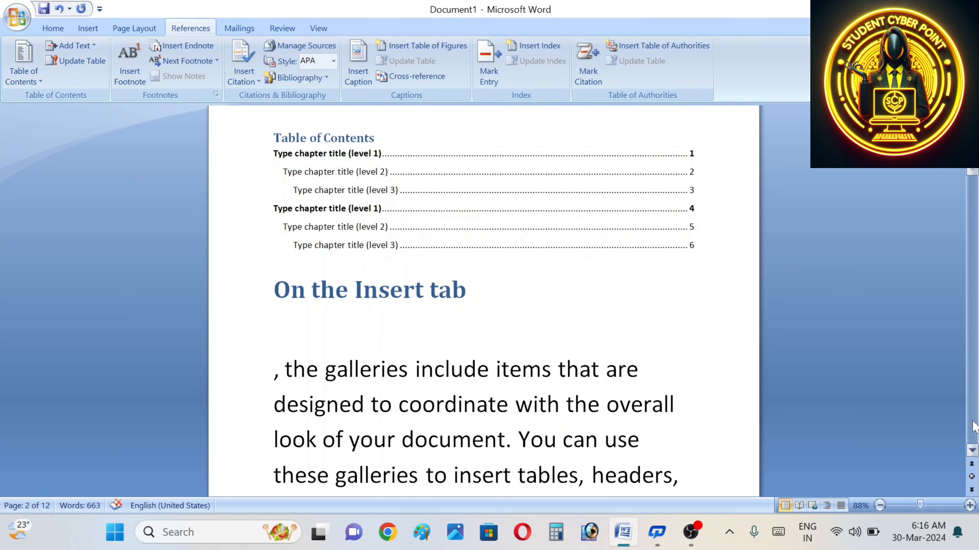
- Split the paragraph below the "On the Insert tab" heading after "document building" so that "blocks. When you create pictures" starts a new paragraph
left_click(972, 450)
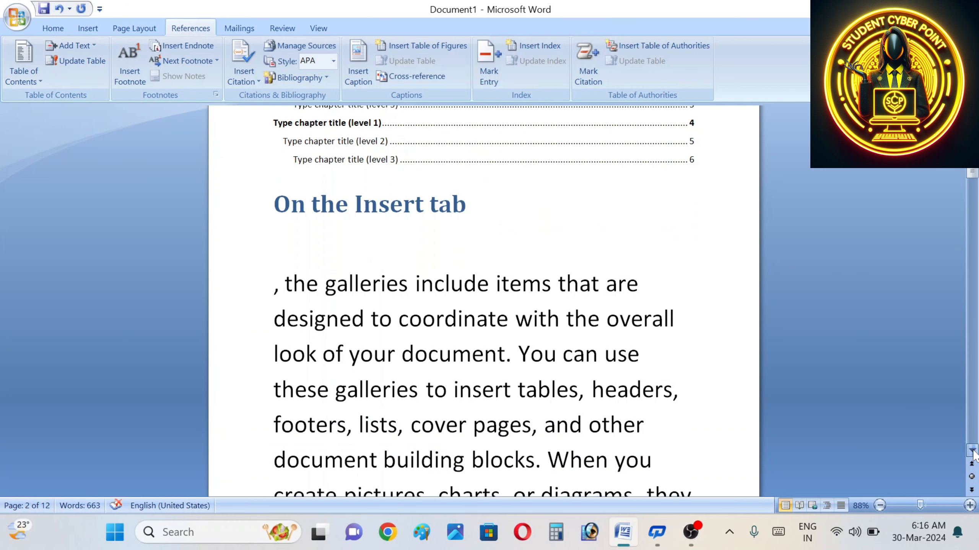
left_click(972, 450)
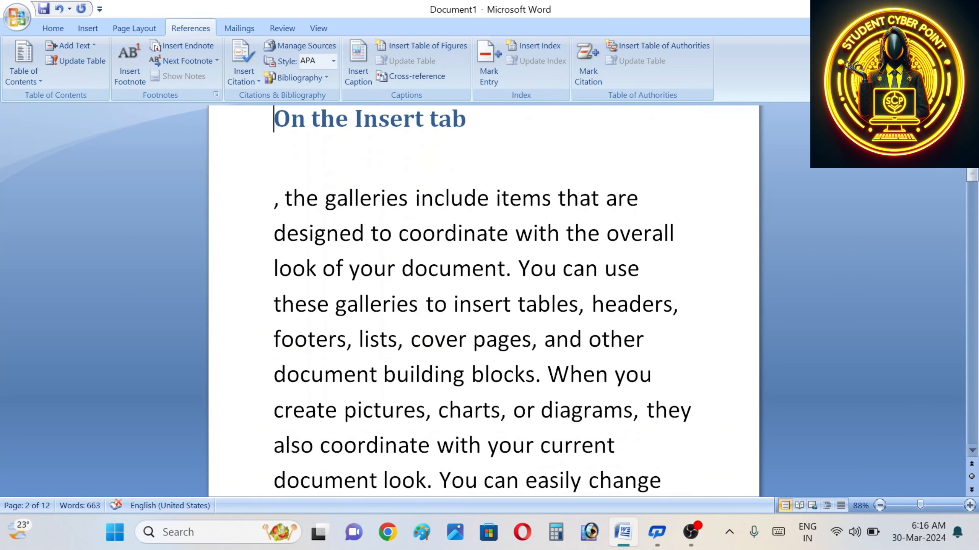
left_click(972, 450)
left_click(465, 337)
key("Return")
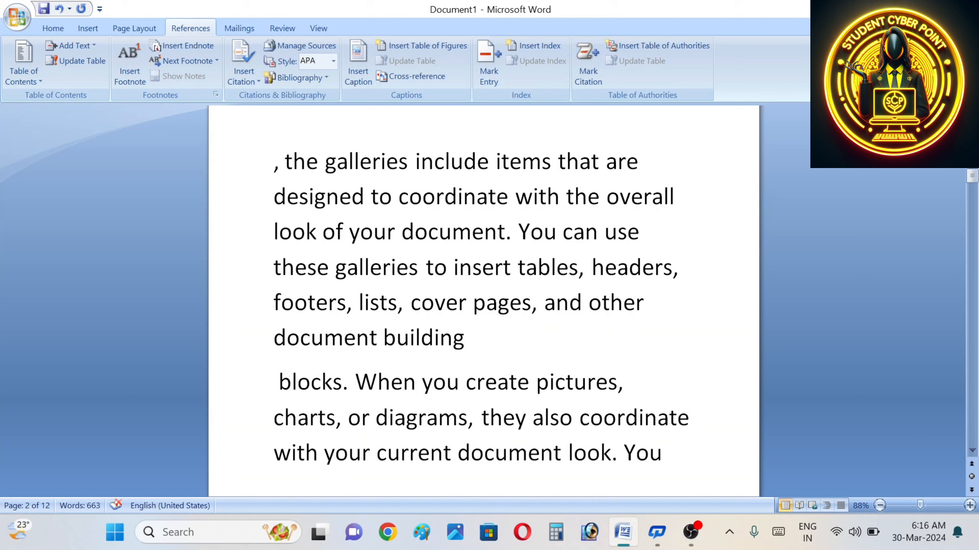
- Try to mark "document building" as a Level 2 table of contents entry, and undo the level assignment
left_click_drag(273, 337, 465, 337)
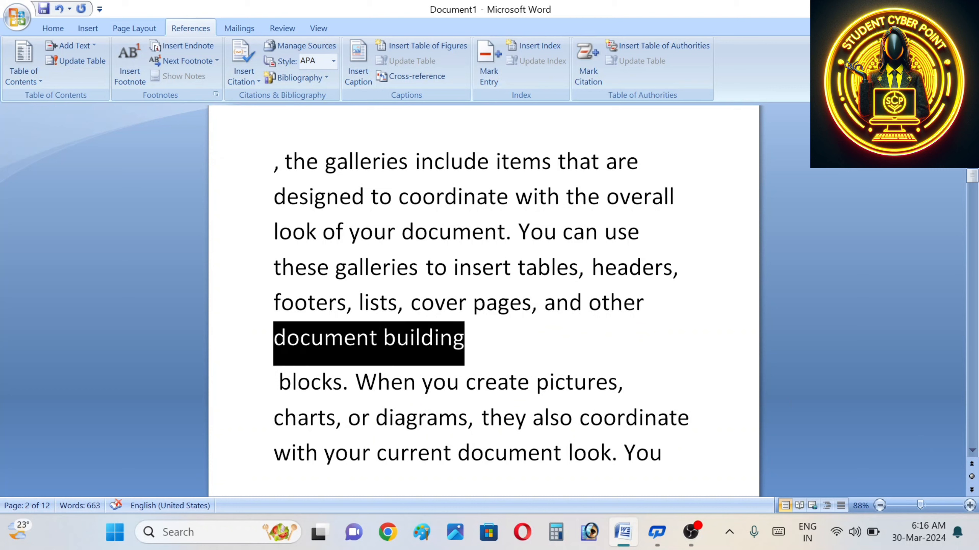
left_click(91, 46)
left_click(89, 98)
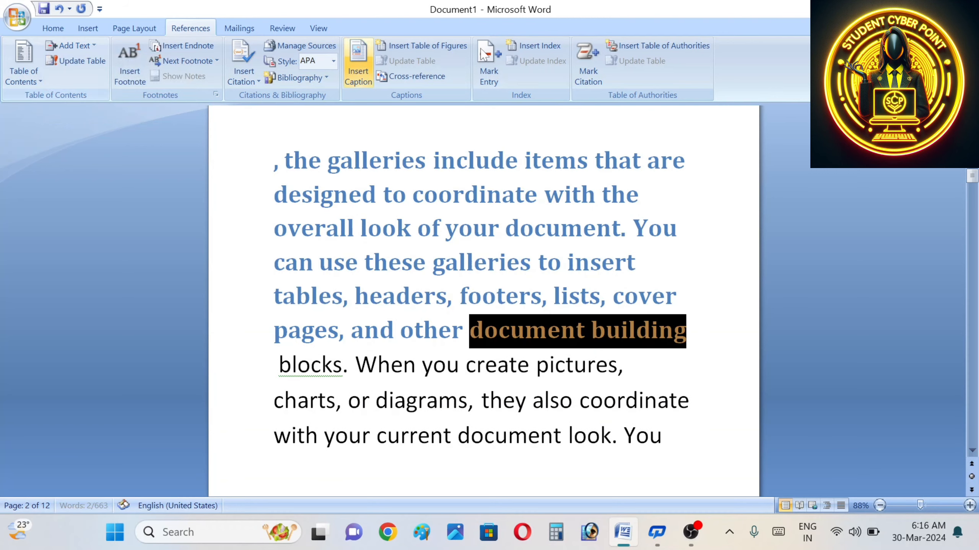
key("ctrl+z")
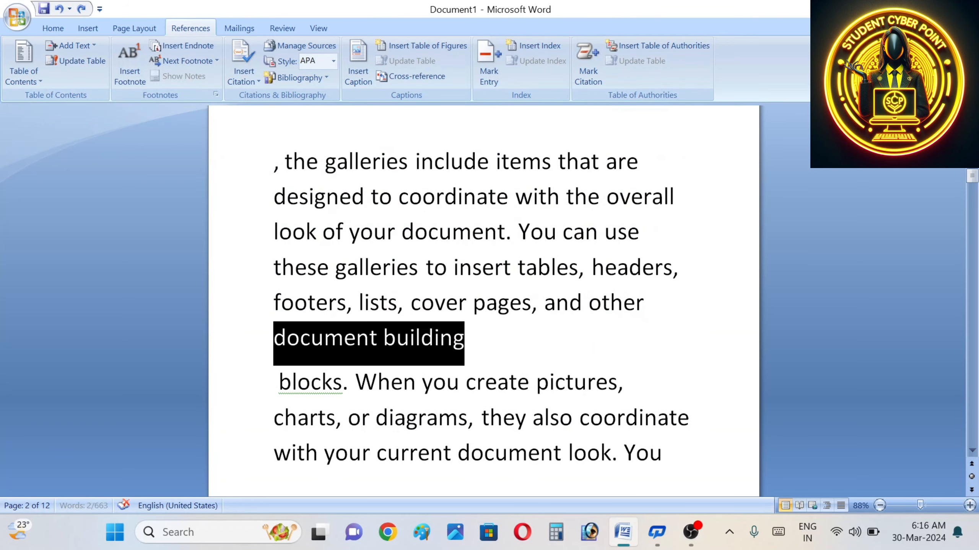
- Separate "document building" into its own paragraph after "cover pages, and other", and add a blank paragraph below it
left_click(659, 317)
key("Return")
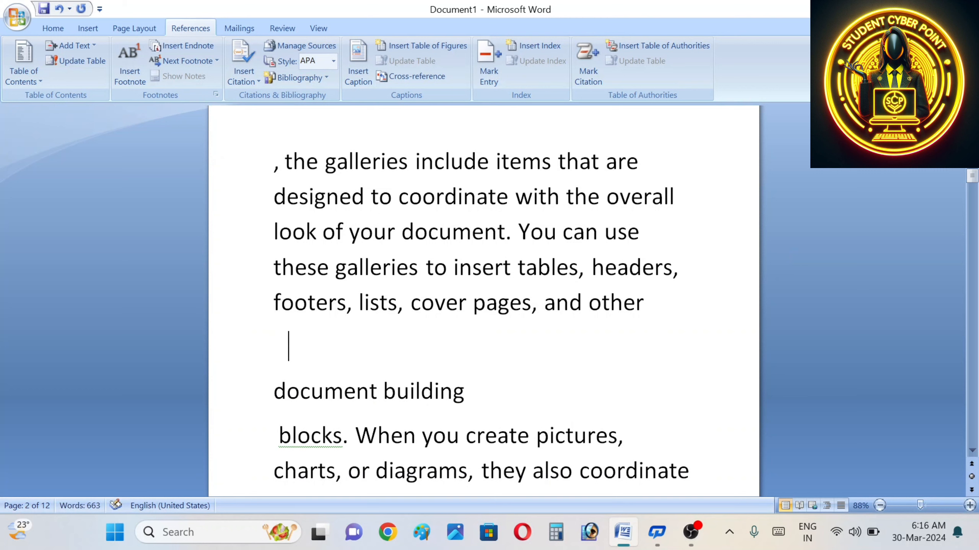
left_click(465, 391)
key("Return")
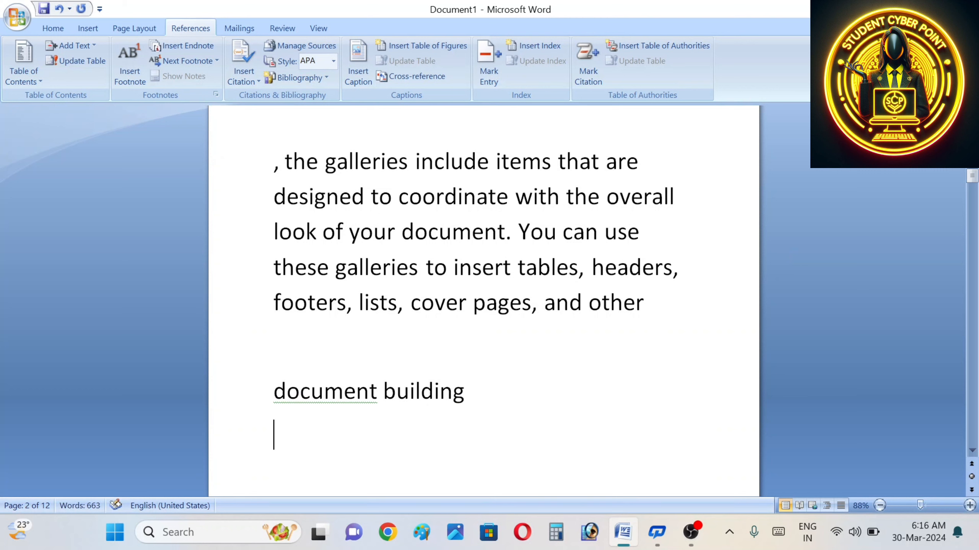
- Mark the line "document building" as a Level 2 table of contents entry
left_click_drag(275, 391, 478, 392)
left_click(79, 45)
left_click(70, 94)
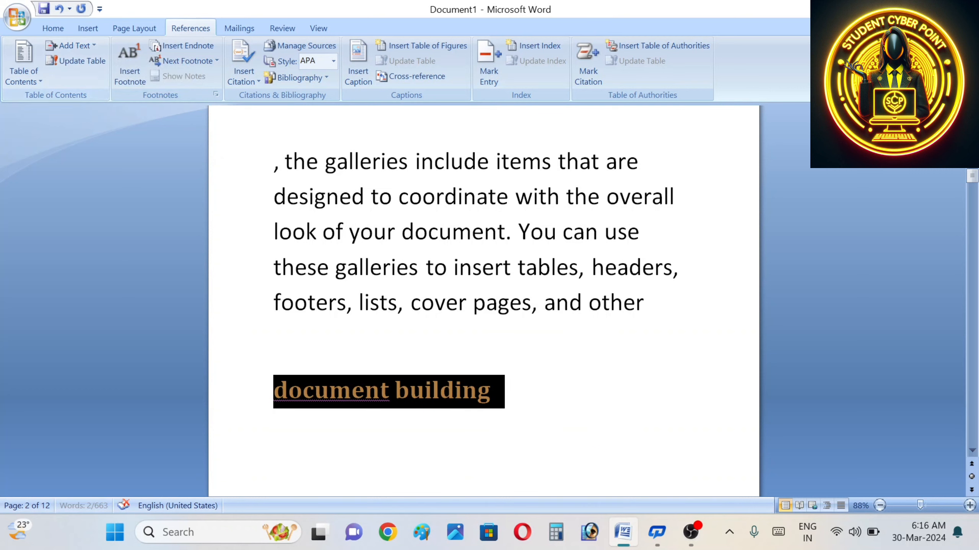
left_click(601, 376)
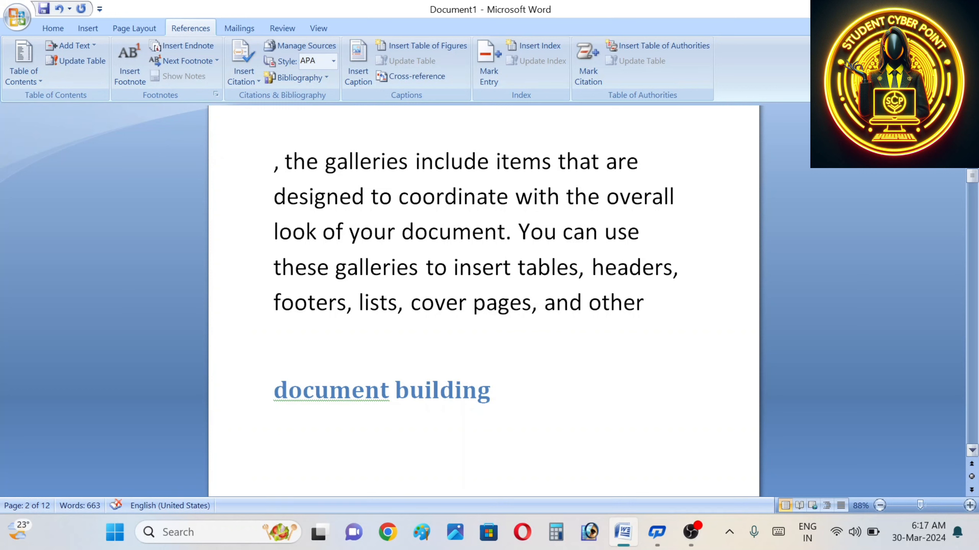
- Replace the manual table of contents on page 2 with the built-in Automatic Table 2
scroll(472, 284, "up", 4)
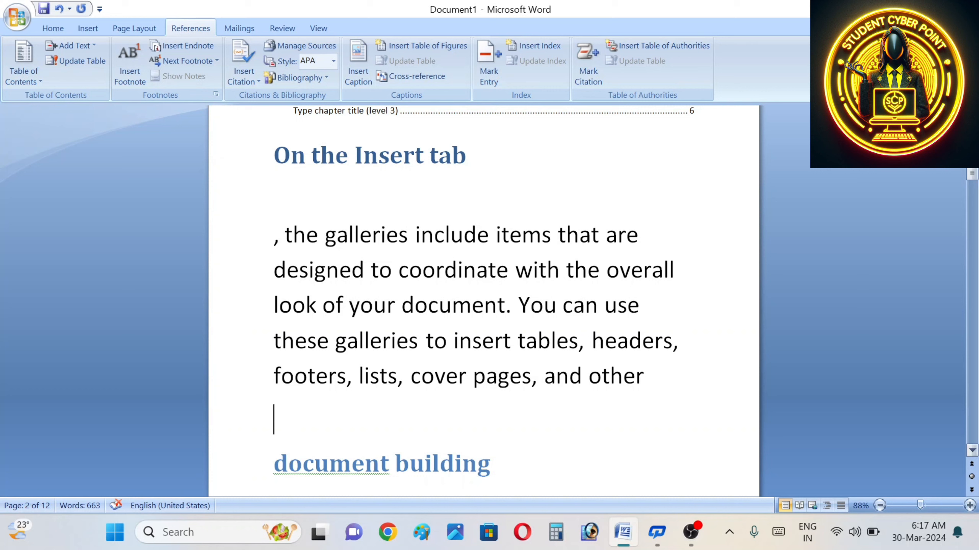
scroll(483, 298, "up", 3)
scroll(484, 297, "up", 6)
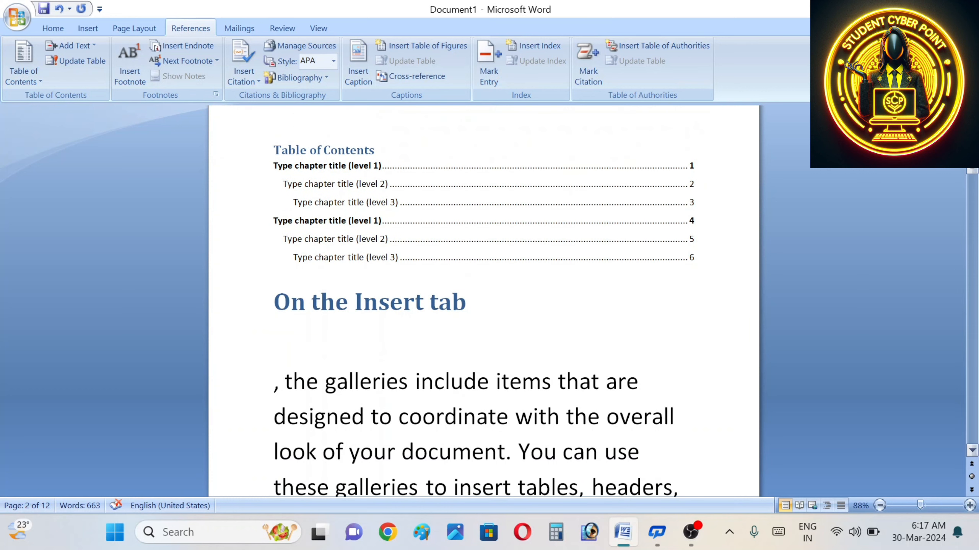
scroll(483, 297, "up", 1)
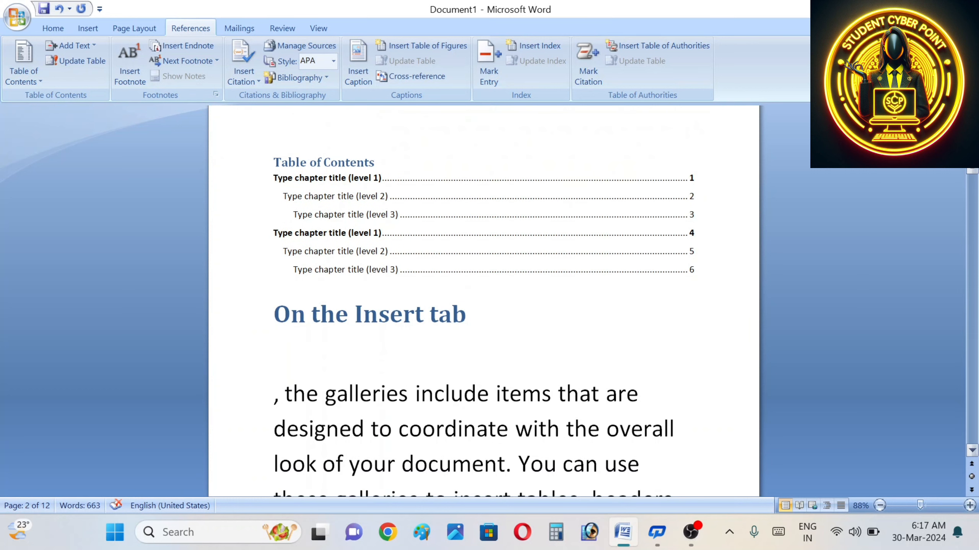
left_click(23, 63)
left_click(79, 267)
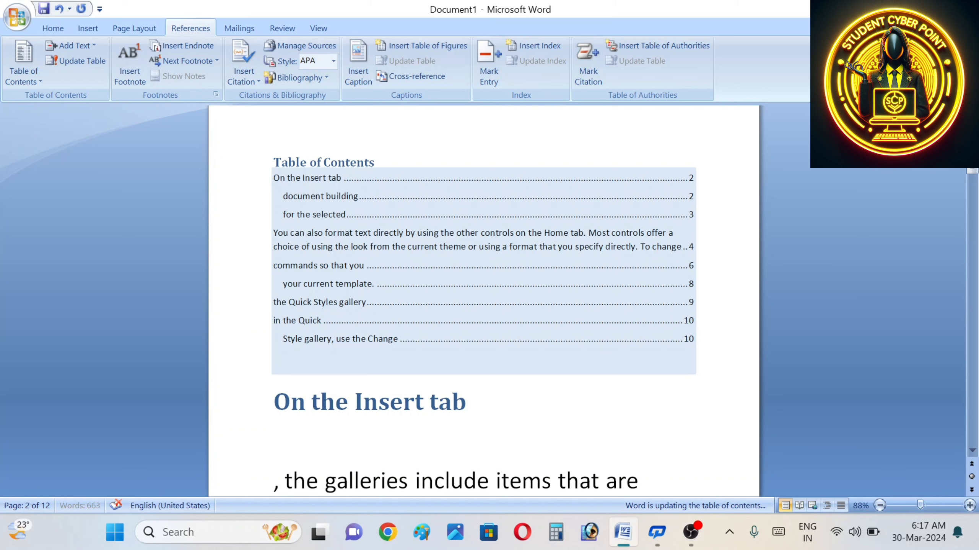
- Update the entire table of contents, including both its entries and page numbers
left_click(83, 65)
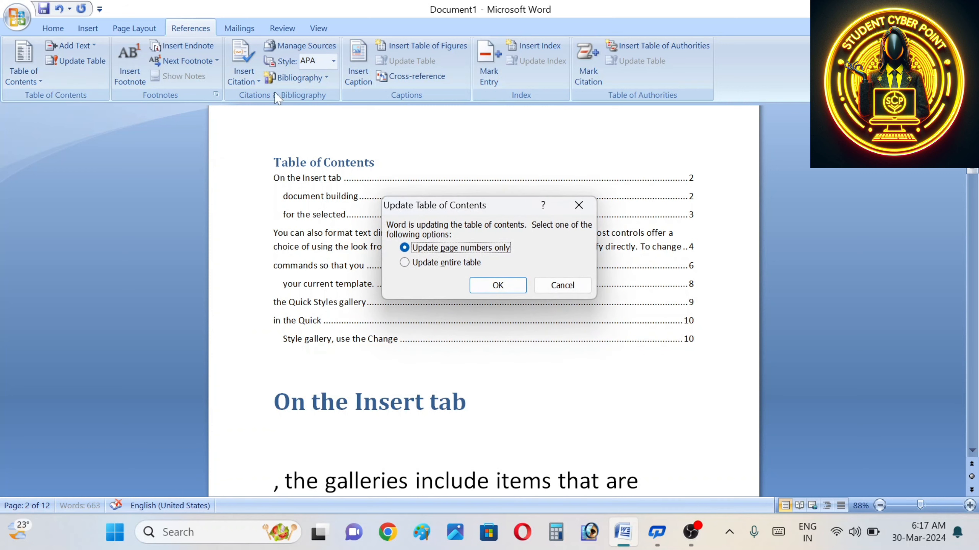
left_click(435, 262)
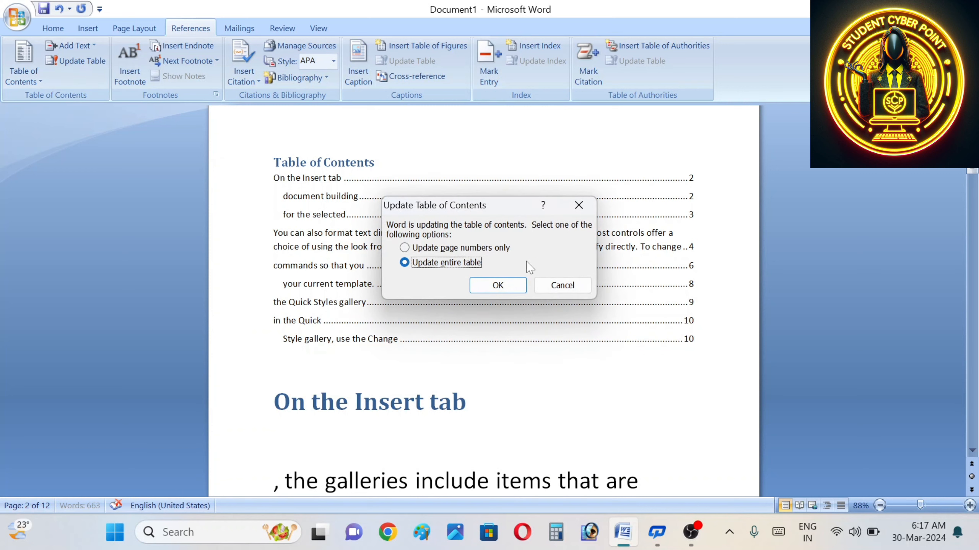
left_click(499, 286)
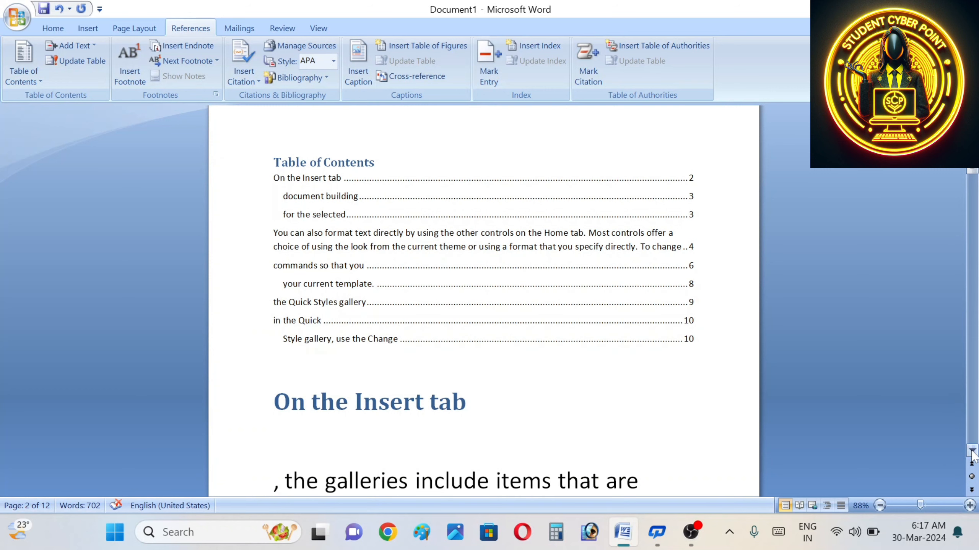
- Try to mark "document look" on page 5 as a Level 1 table of contents entry, and undo the level assignment
key("ctrl+Page_Down")
key("ctrl+Page_Down")
key("ctrl+Page_Down")
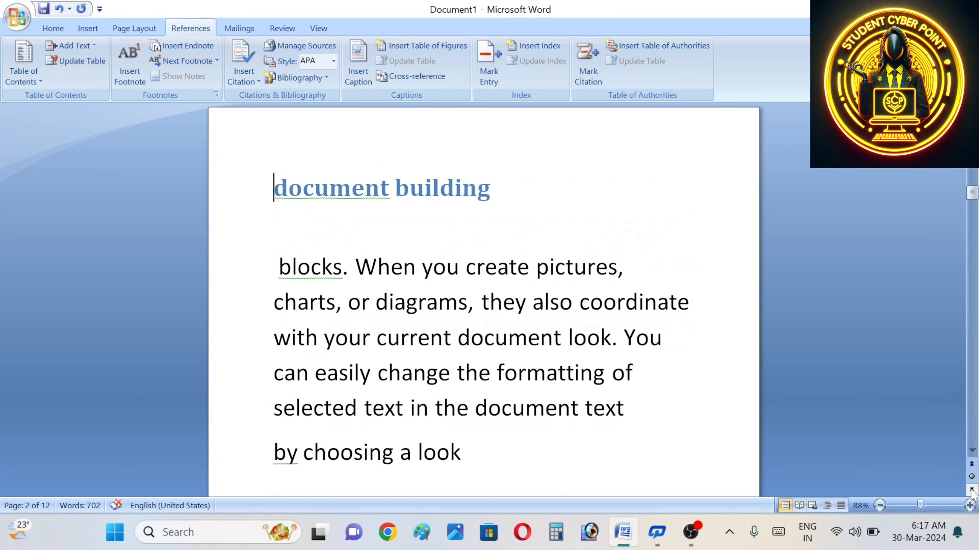
key("shift+Home")
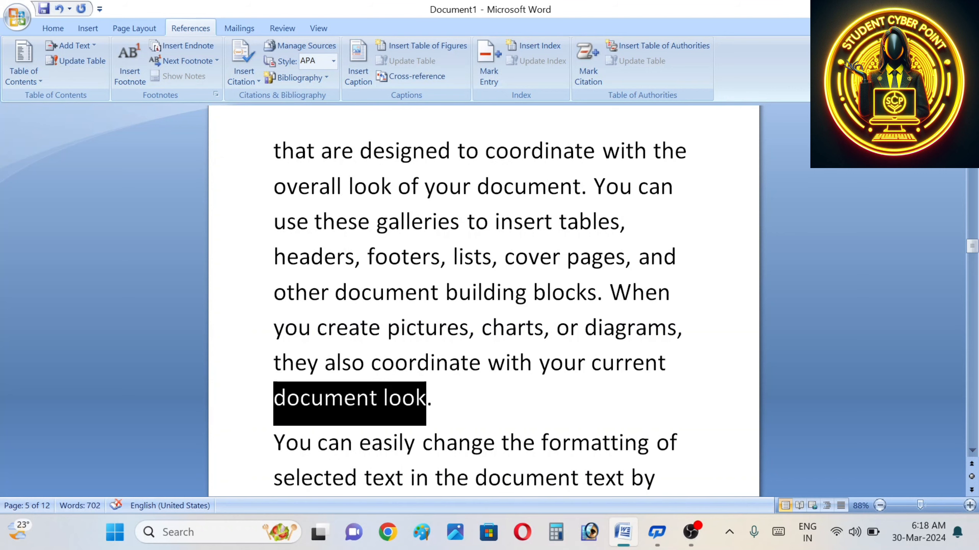
left_click(83, 48)
left_click(80, 79)
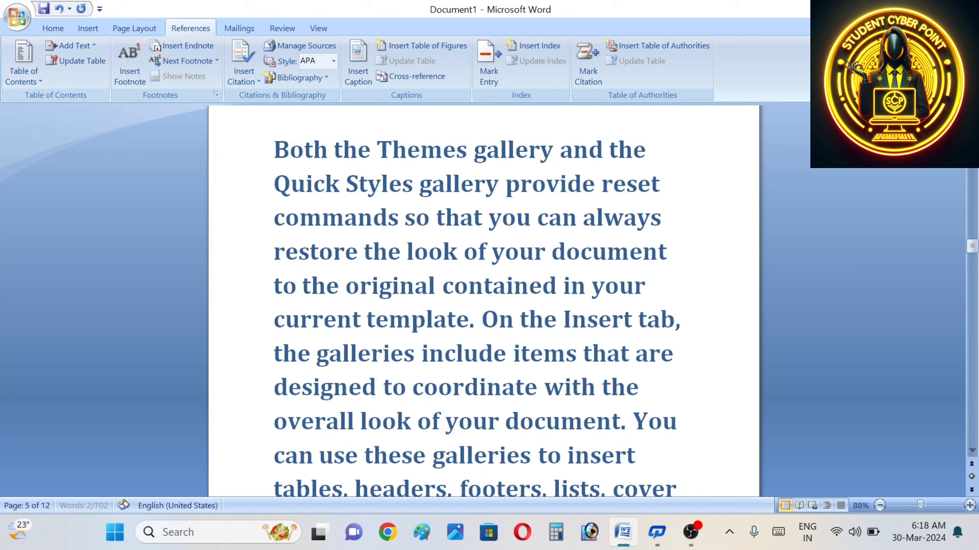
key("ctrl+z")
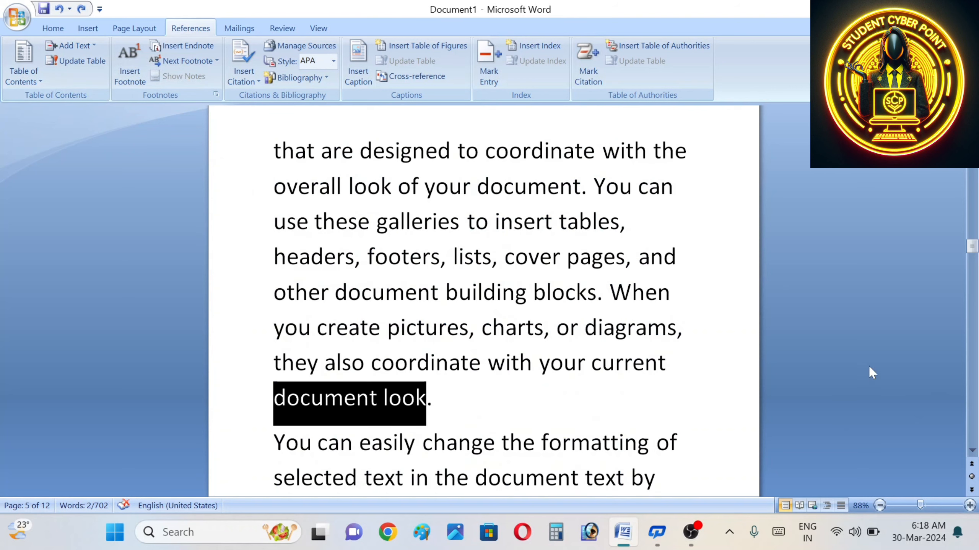
- Separate "document look." on page 5 into its own paragraph, with blank paragraphs above and below it
left_click(714, 367)
key("Return")
key("Return")
left_click(433, 451)
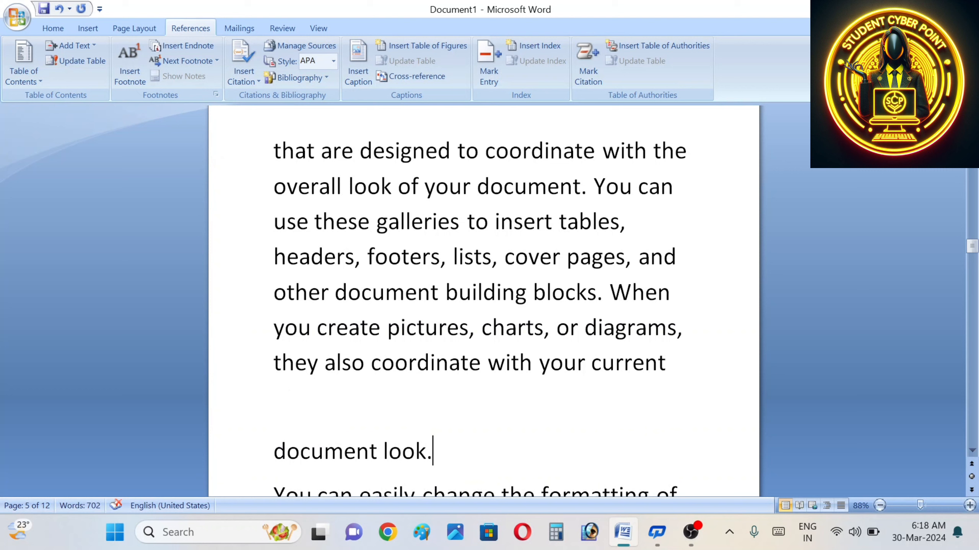
key("Return")
- Mark the line "document look." on page 5 as a Level 1 table of contents entry
left_click(274, 420)
left_click_drag(274, 420, 444, 421)
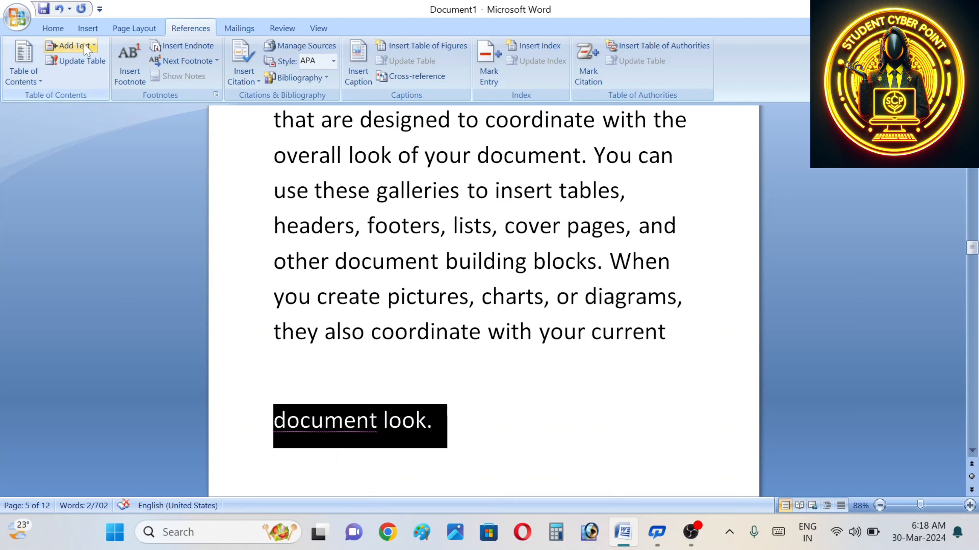
left_click(73, 45)
left_click(81, 78)
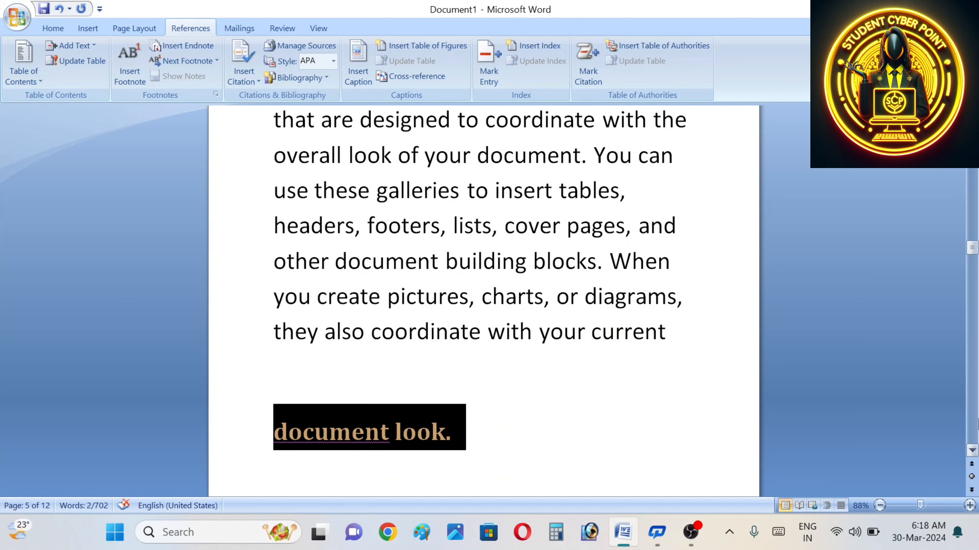
- Mark the page 12 text "charts, or diagrams, they also coordinate with your current" as a Level 2 table of contents entry
left_click(971, 465)
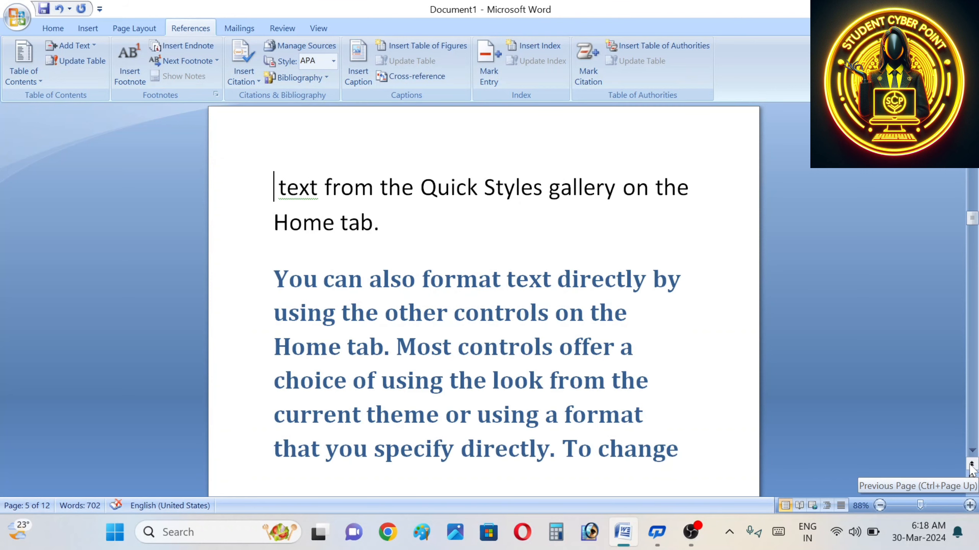
left_click(971, 465)
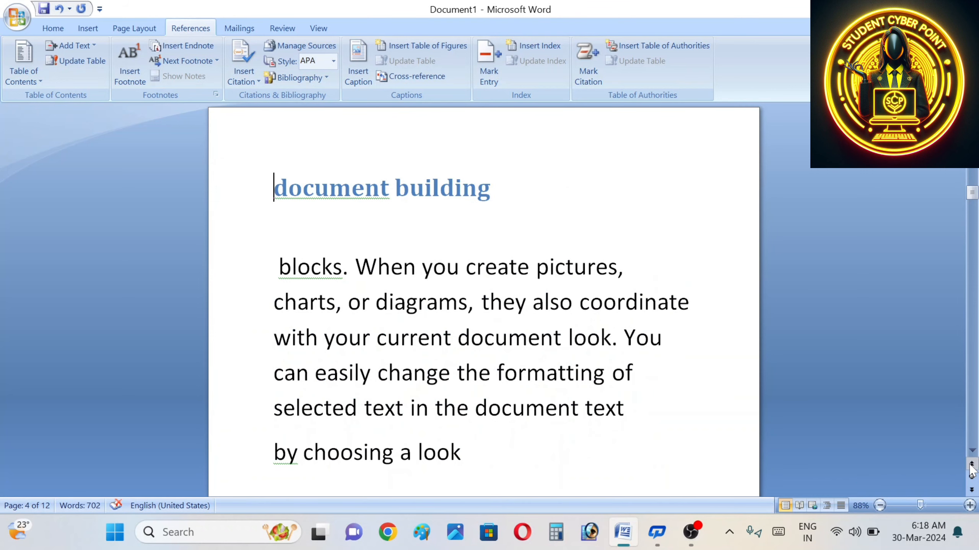
left_click(972, 465)
left_click(972, 465)
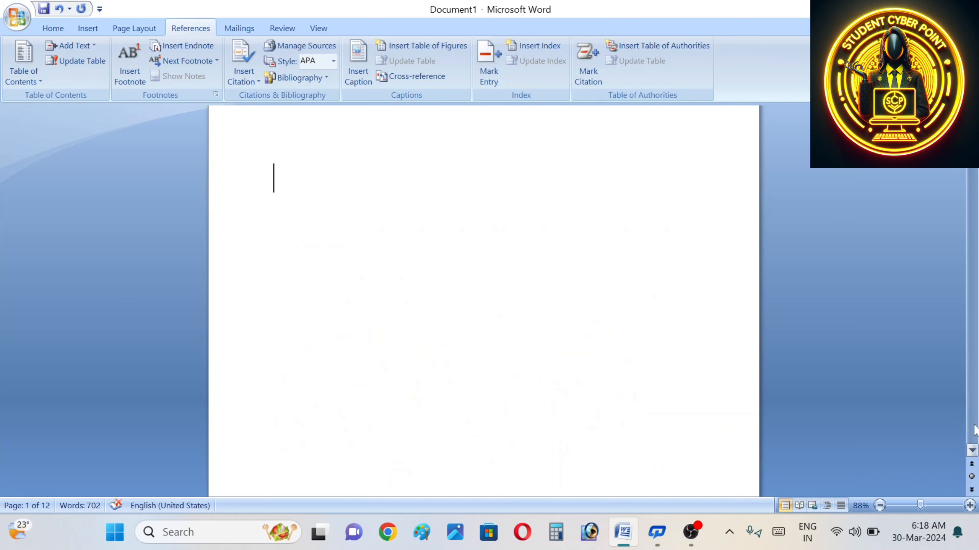
left_click(972, 490)
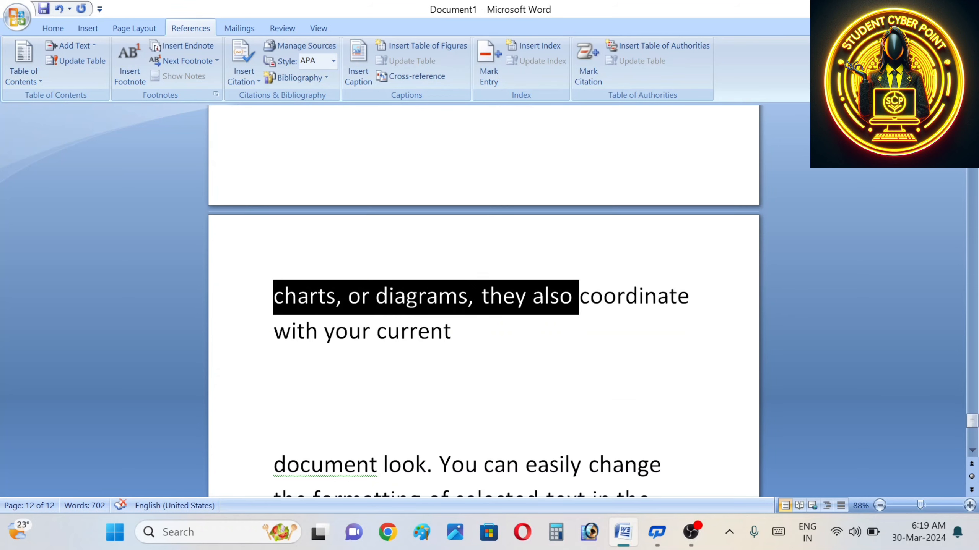
key("ctrl+shift+Right")
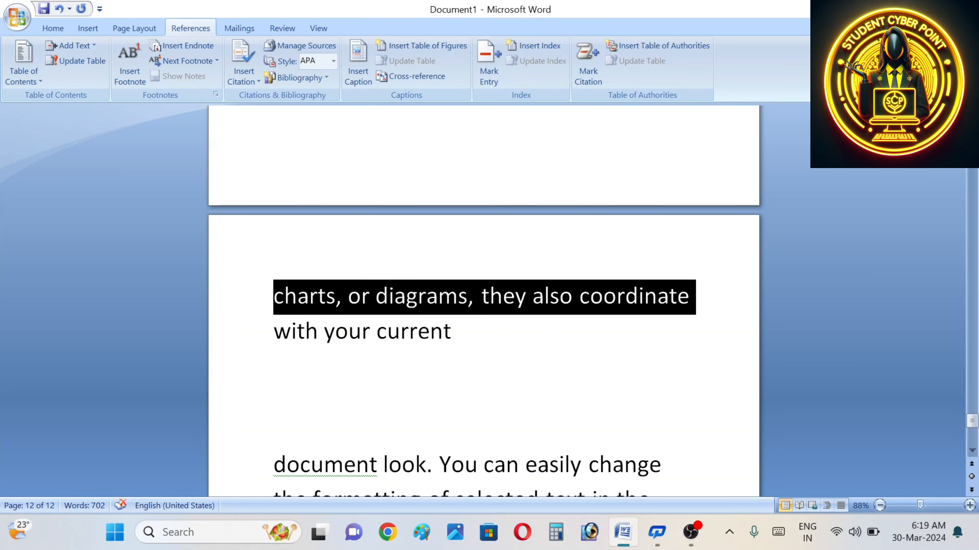
key("shift+Down")
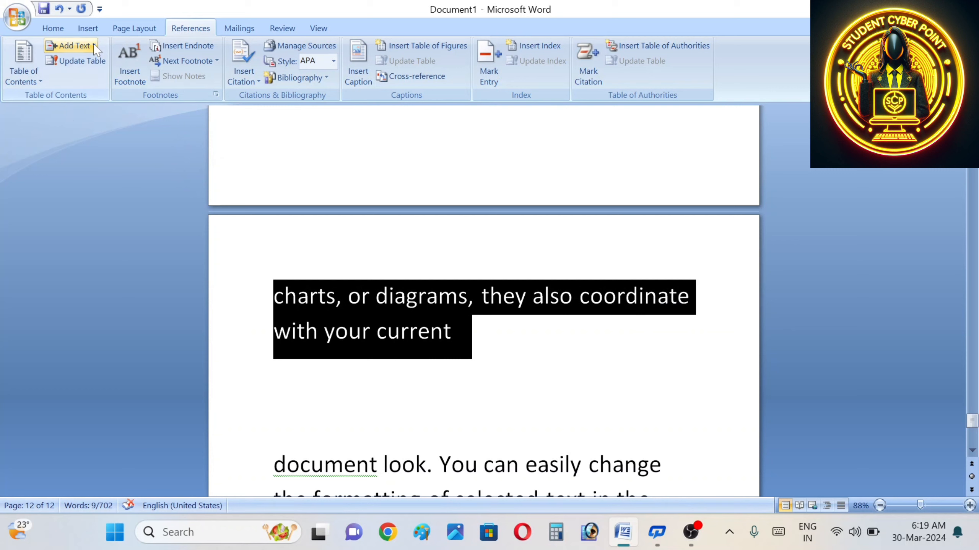
left_click(93, 46)
left_click(77, 94)
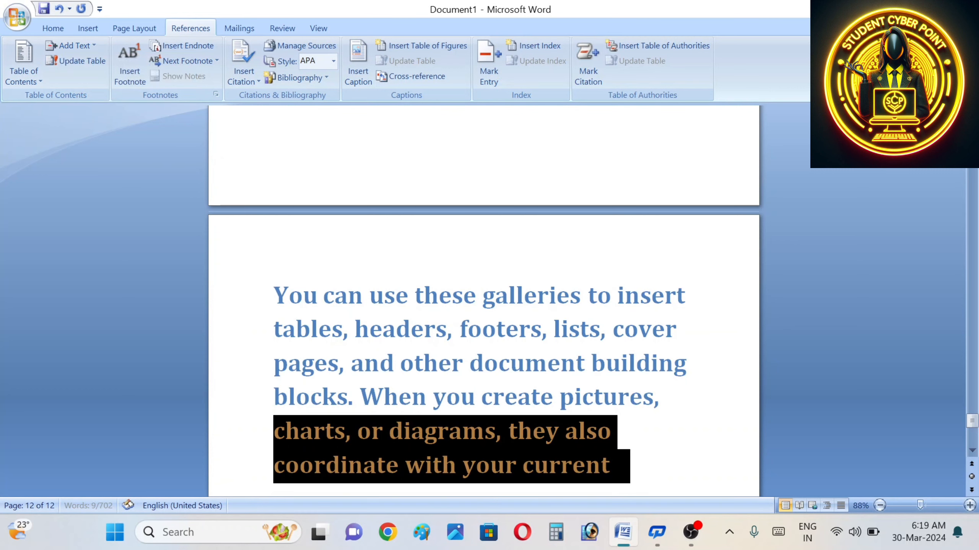
left_click(658, 362)
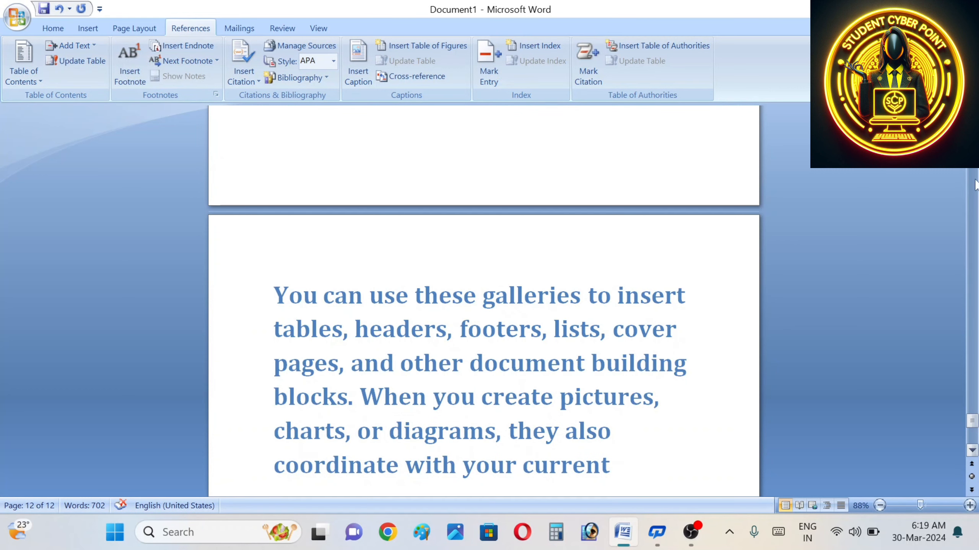
- Remove the table of contents above the "On the Insert tab" heading on page 2
left_click(970, 462)
left_click(970, 462)
left_click(970, 463)
left_click(969, 462)
left_click(970, 462)
left_click(969, 462)
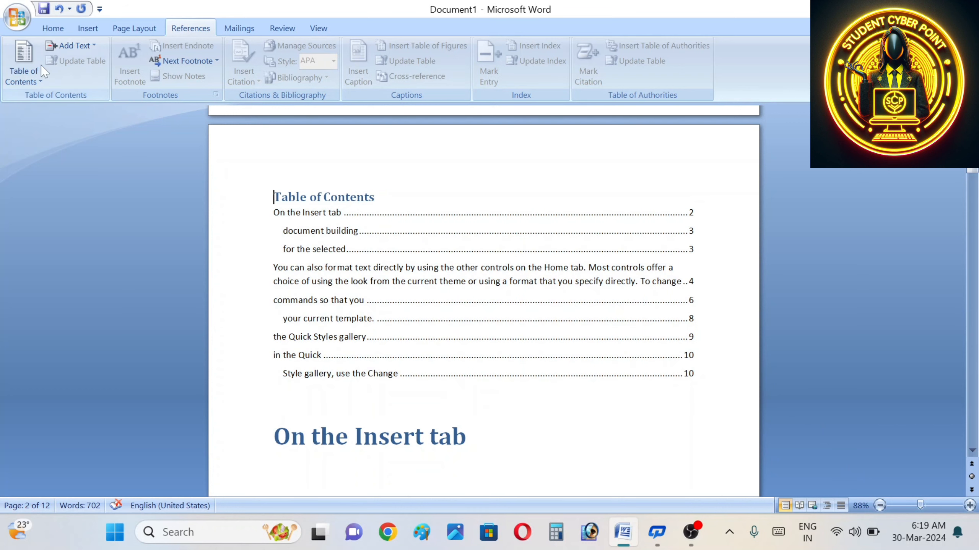
left_click(14, 83)
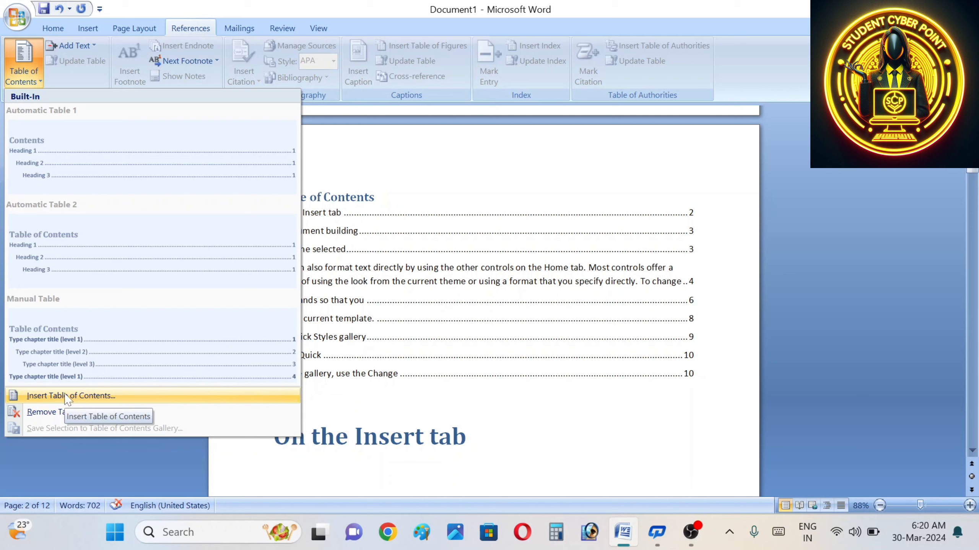
left_click(63, 415)
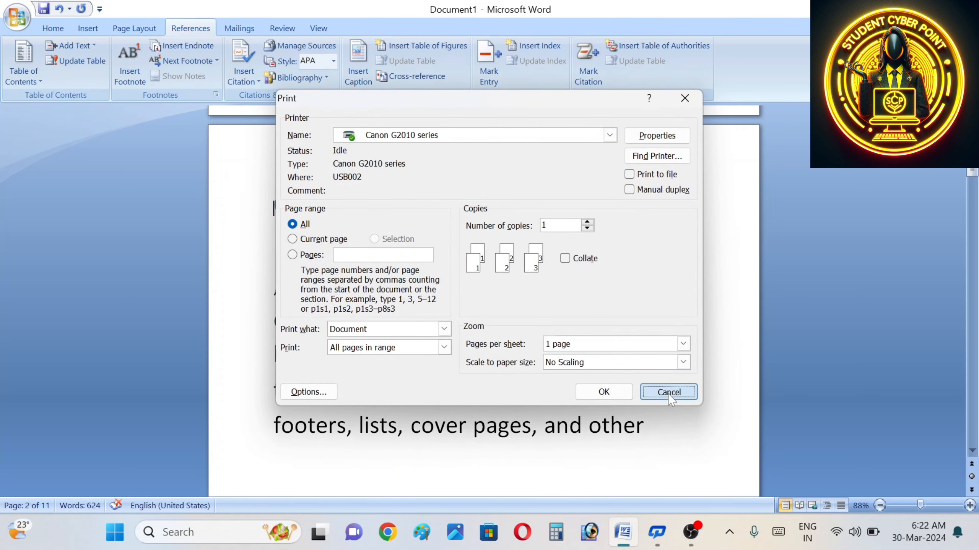
- Dismiss the Print dialog without printing and insert "ccc" before "the galleries" below the "On the Insert tab" heading
left_click(668, 392)
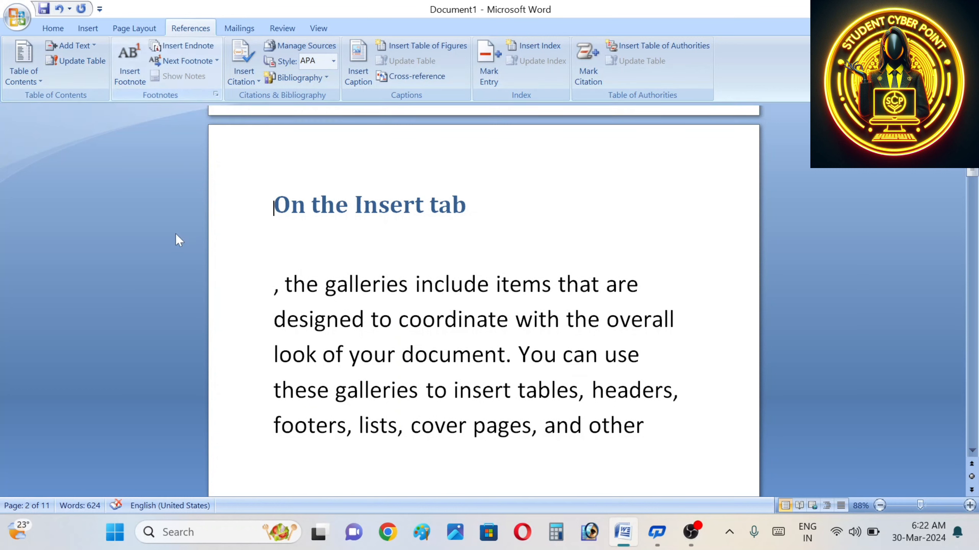
left_click(284, 284)
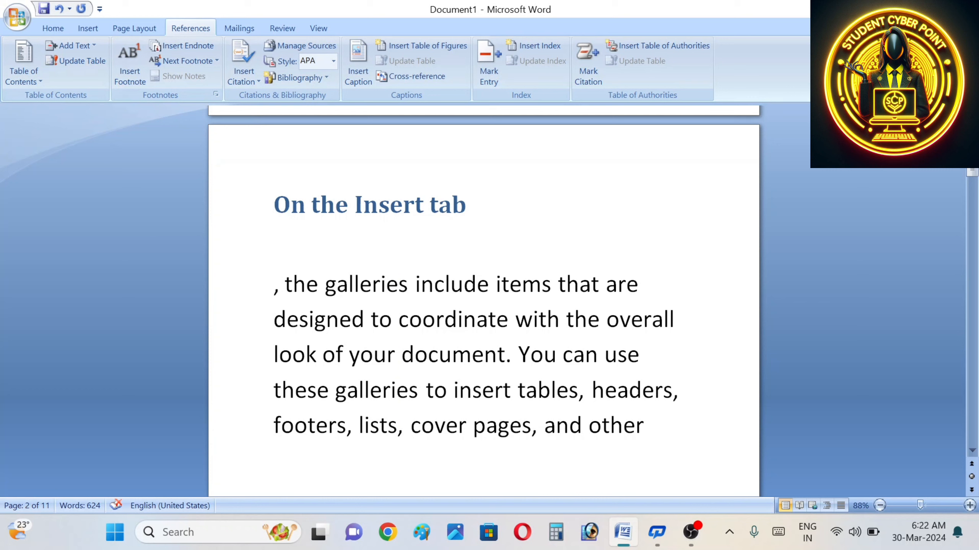
type("ccc")
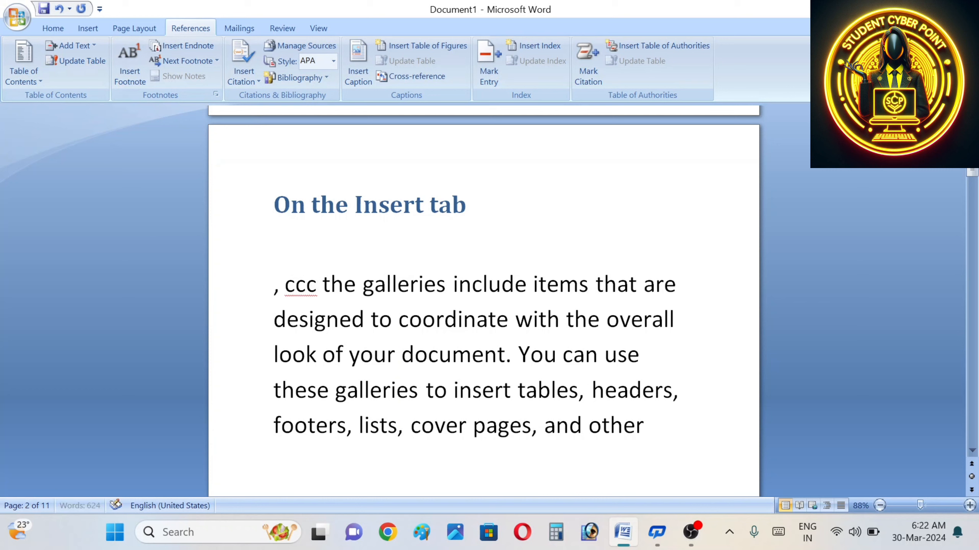